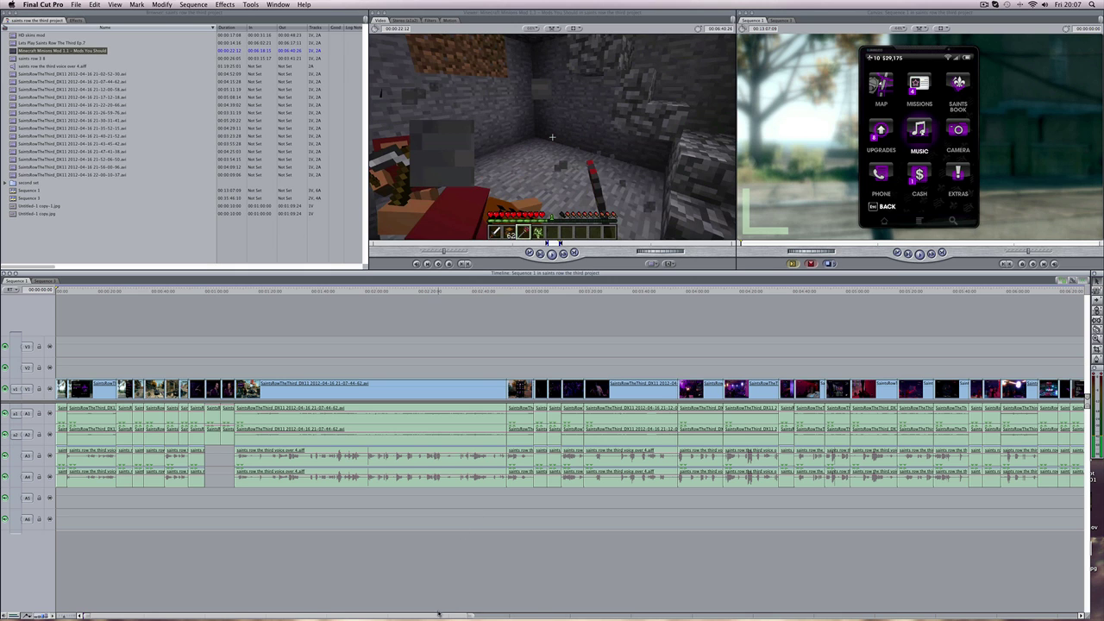
Move the Sequence 1 playhead to about 00:11:47 near the clips' end, then scroll back to the start
left_click_drag(440, 616, 953, 612)
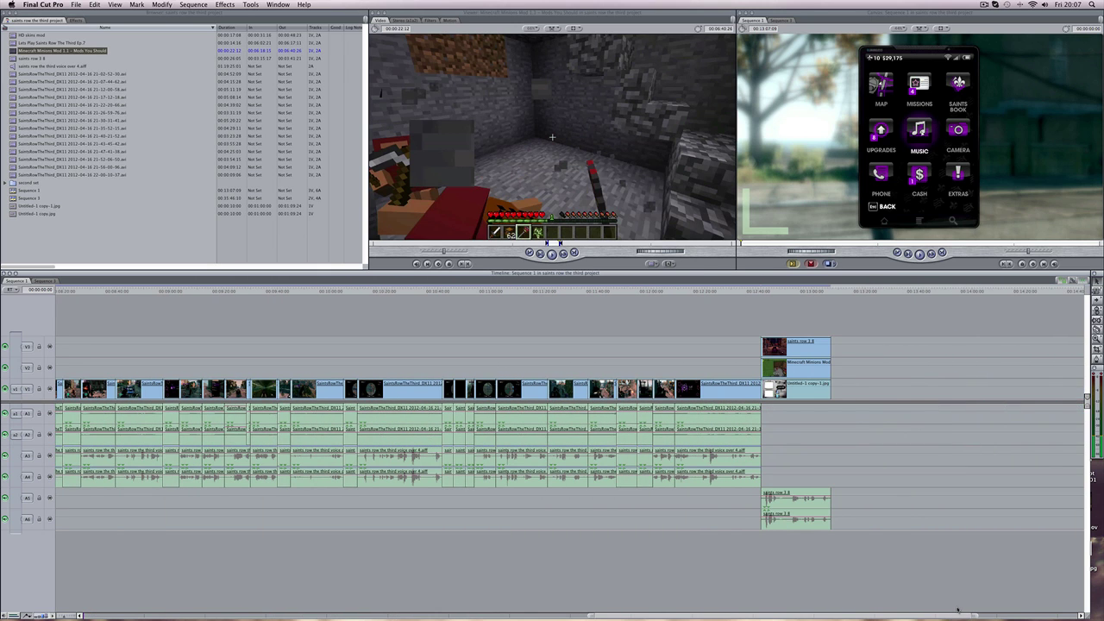
left_click(616, 294)
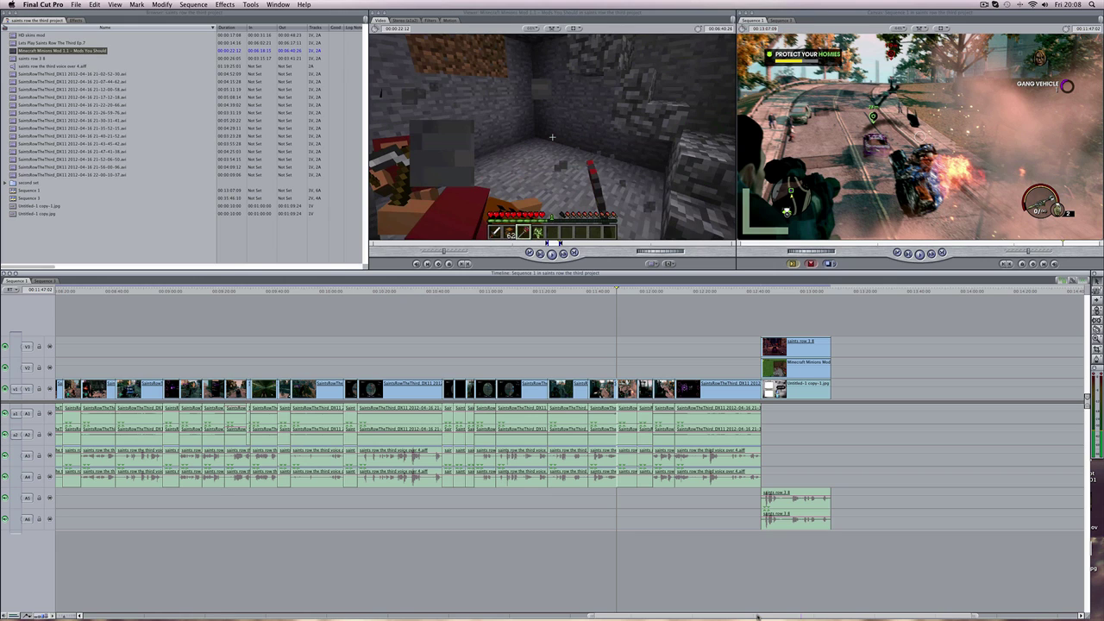
left_click_drag(757, 616, 230, 616)
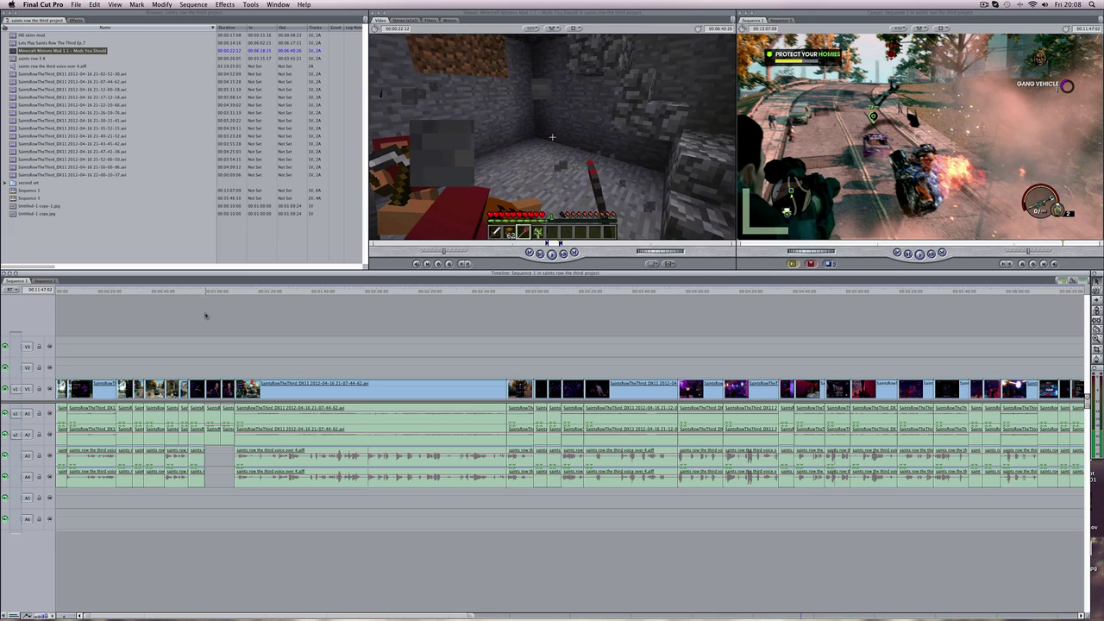
Load the 21-17-12-18 Saints Row clip in the Viewer and scrub to a rooftop shootout frame
double_click(69, 96)
left_click(393, 244)
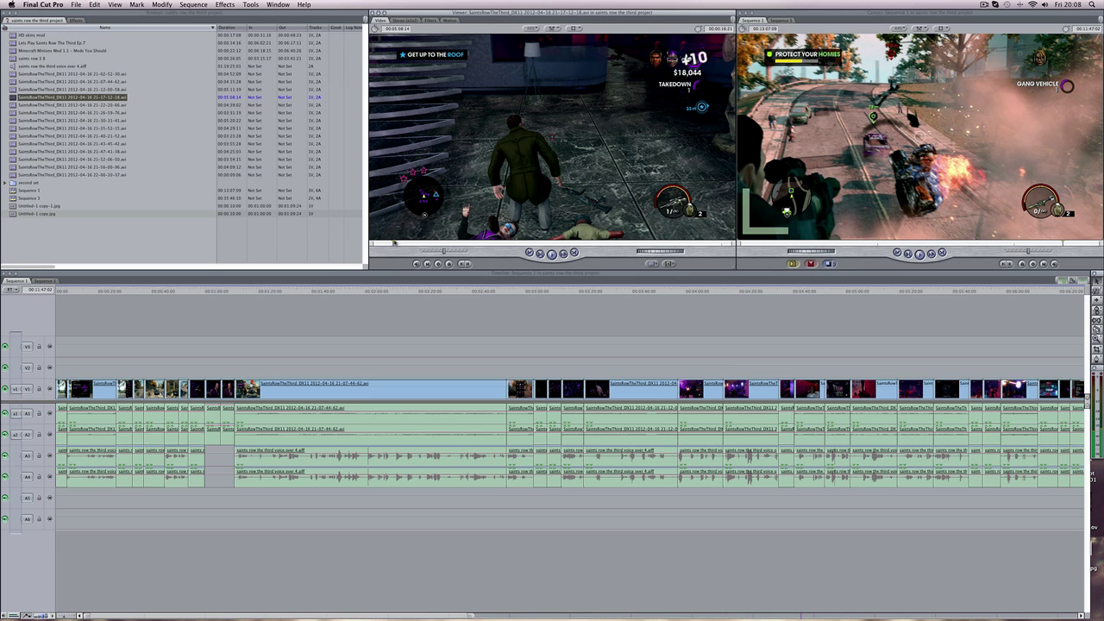
mouse_move(394, 243)
left_mouse_down()
mouse_move(443, 243)
mouse_move(451, 222)
mouse_move(462, 242)
mouse_move(492, 245)
mouse_move(373, 245)
left_mouse_up()
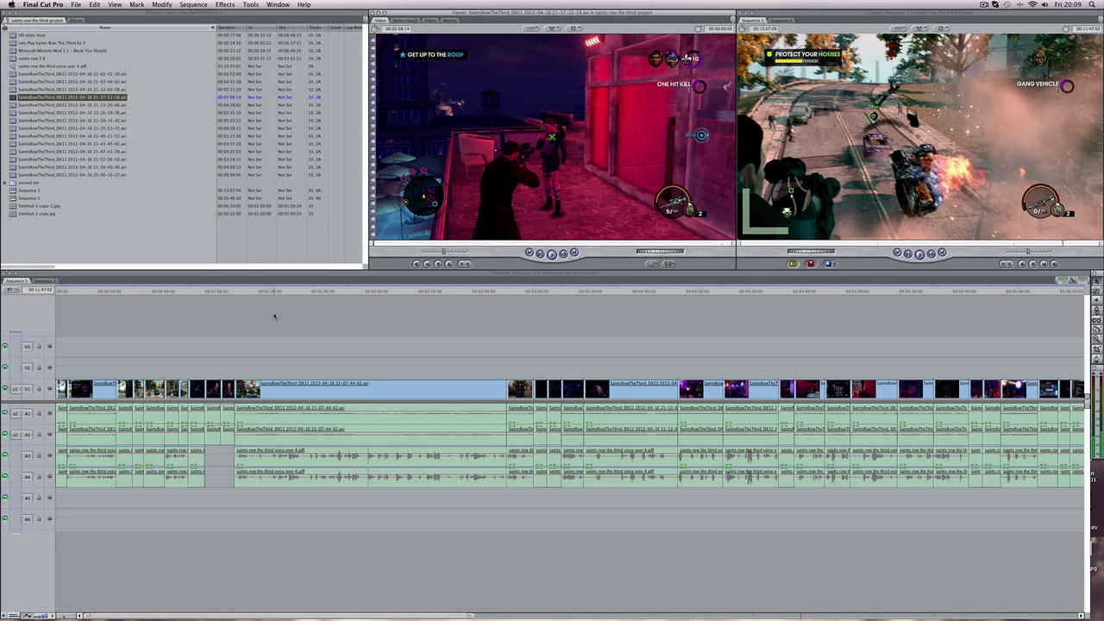
Scroll the timeline right to review the end of the sequence
left_click(376, 599)
scroll(377, 599, "right", 10)
scroll(800, 615, "right", 10)
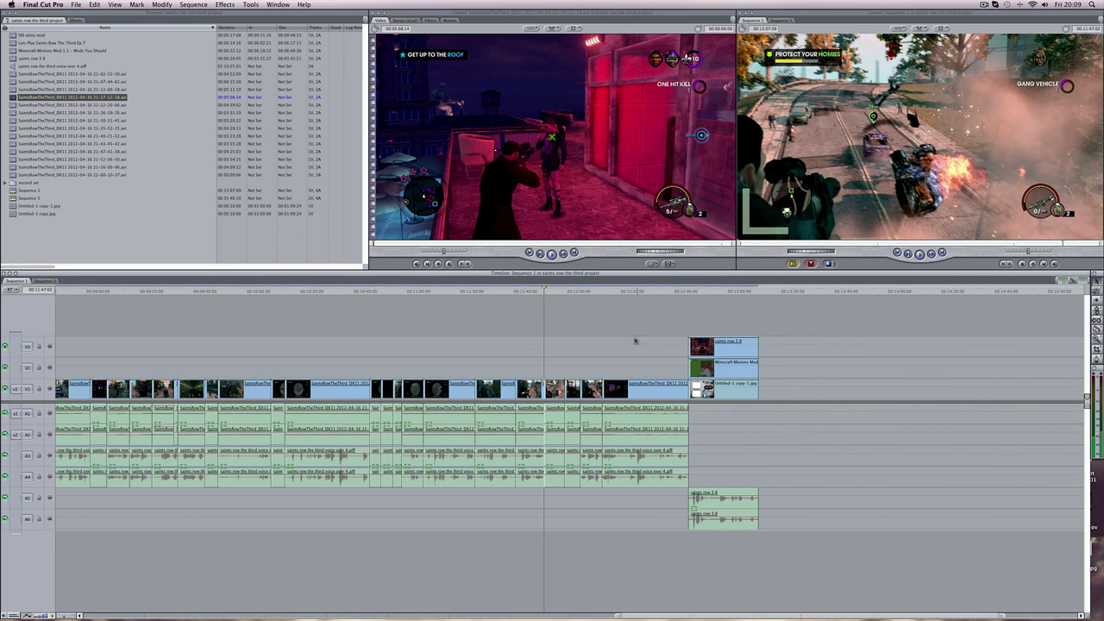
left_click(543, 292)
Switch to Sequence 3, deselect its clips, and scrub the playhead back and forth through it
left_click(44, 282)
left_click(334, 326)
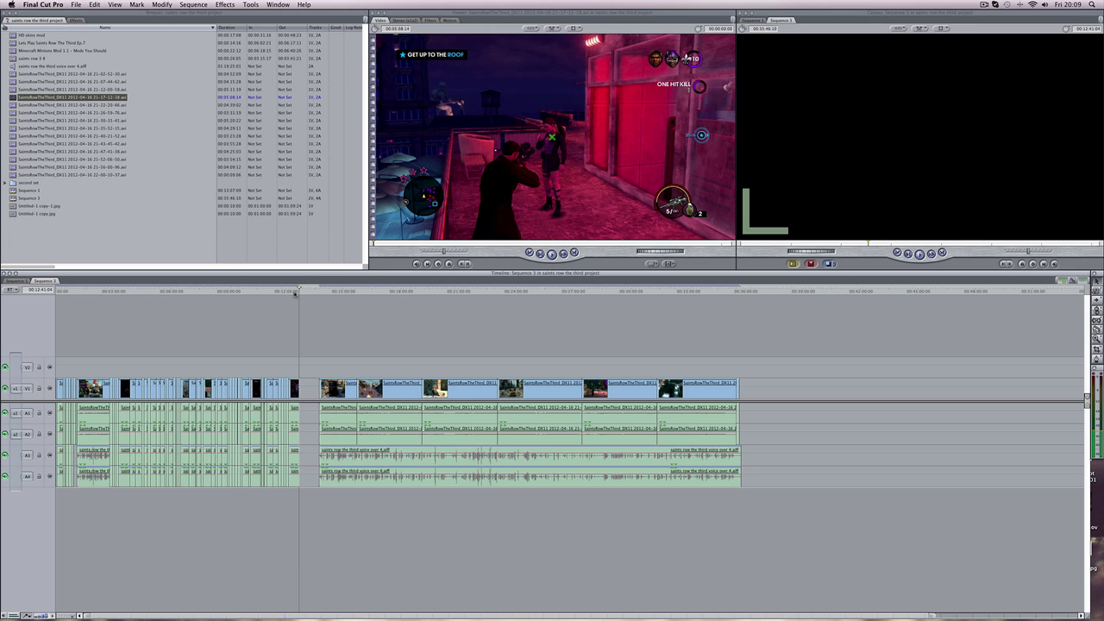
left_click_drag(295, 292, 330, 292)
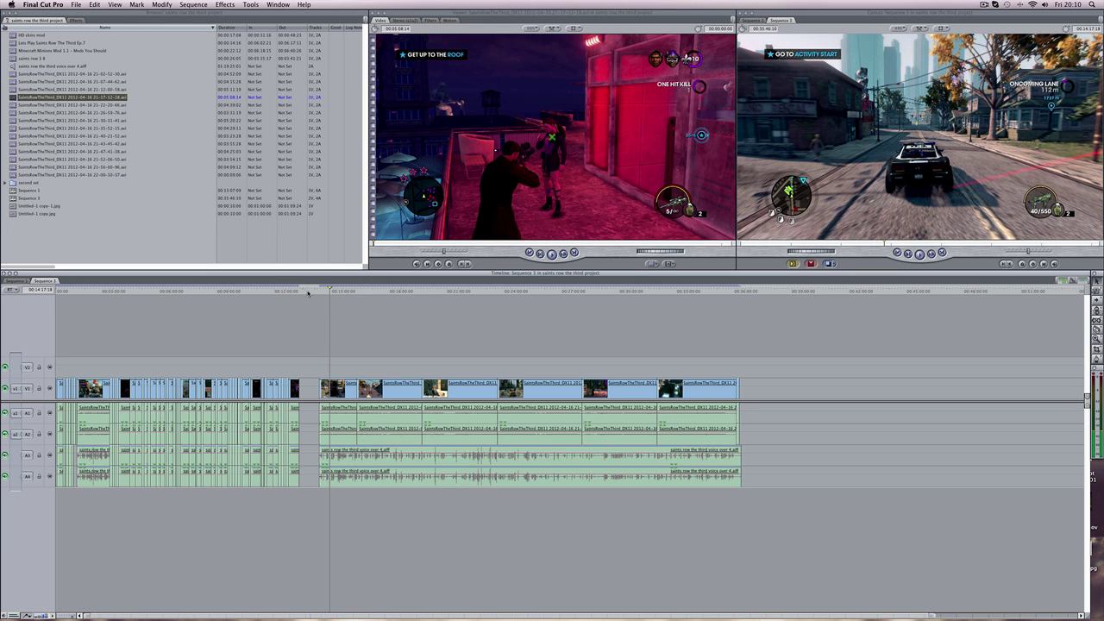
left_click_drag(330, 292, 434, 294)
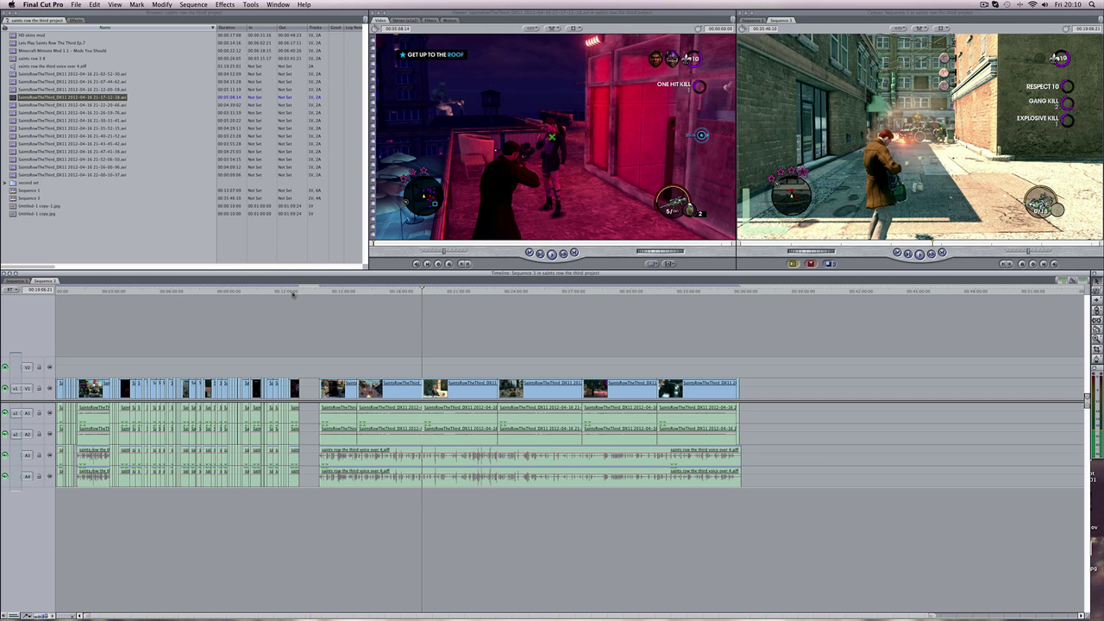
left_click_drag(296, 294, 172, 298)
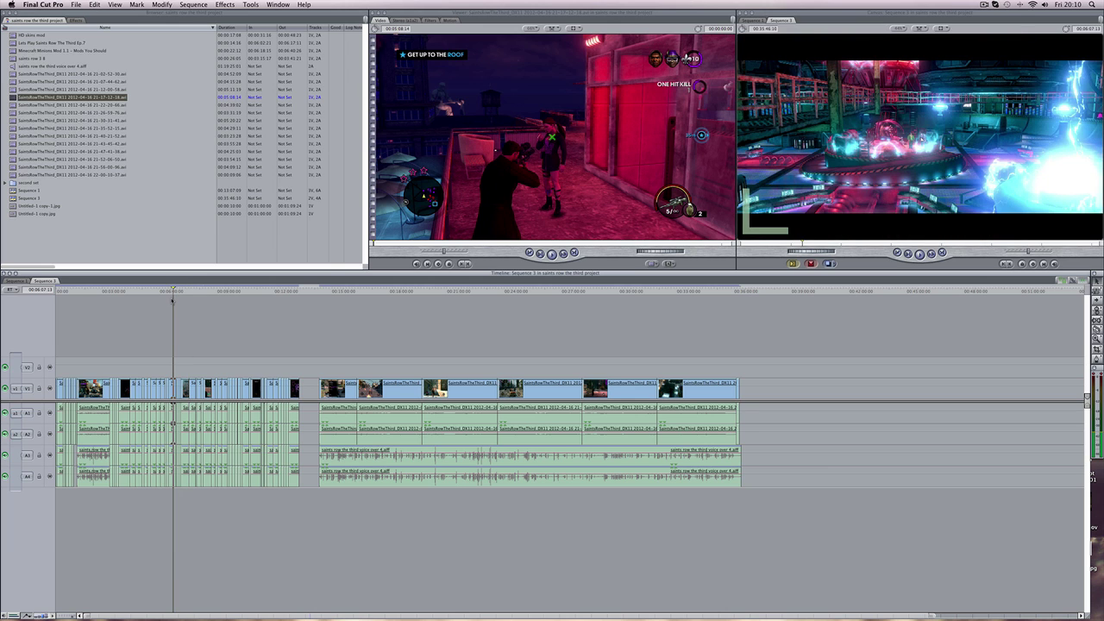
left_click_drag(173, 298, 641, 312)
In Sequence 1, scrub from the subscribe end card back to 00:00:00 and clear the Browser selection
left_click(15, 281)
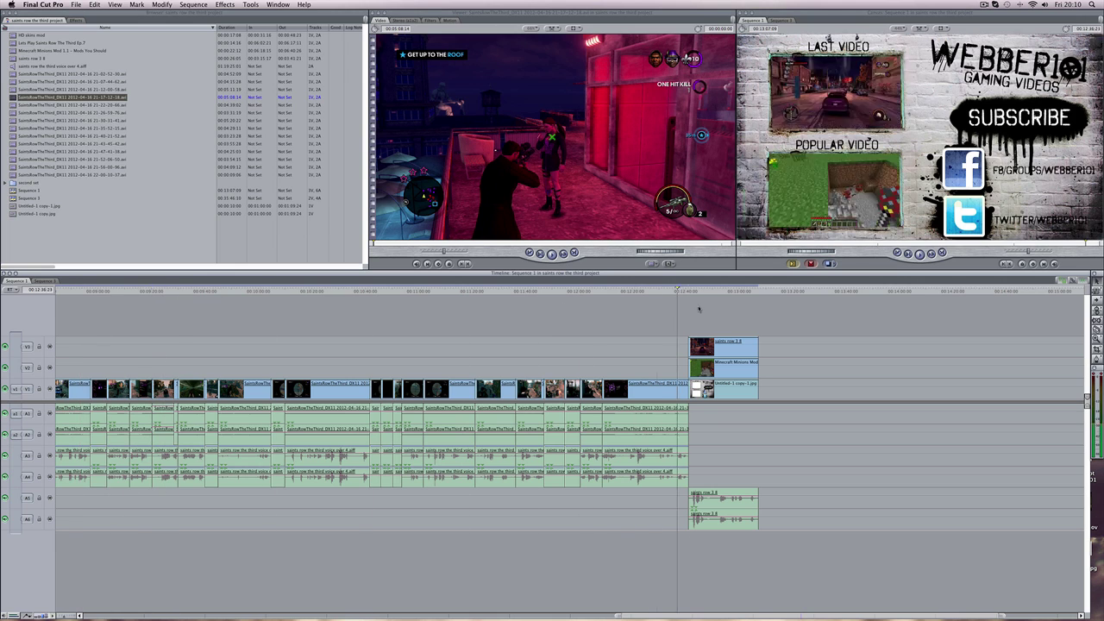
left_click_drag(699, 309, 67, 310)
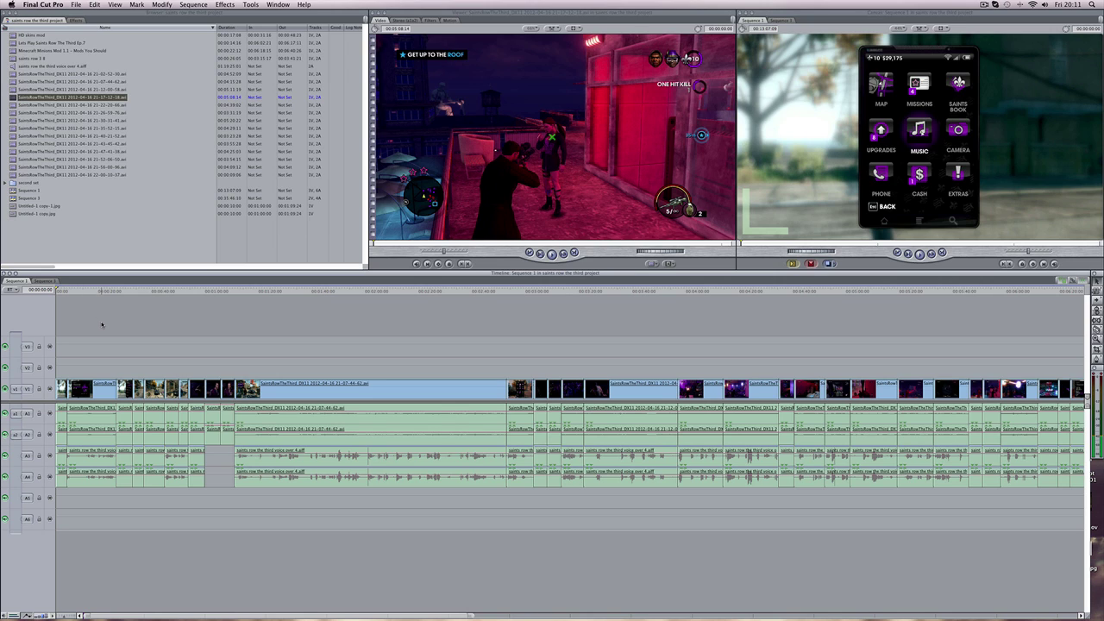
left_click(46, 241)
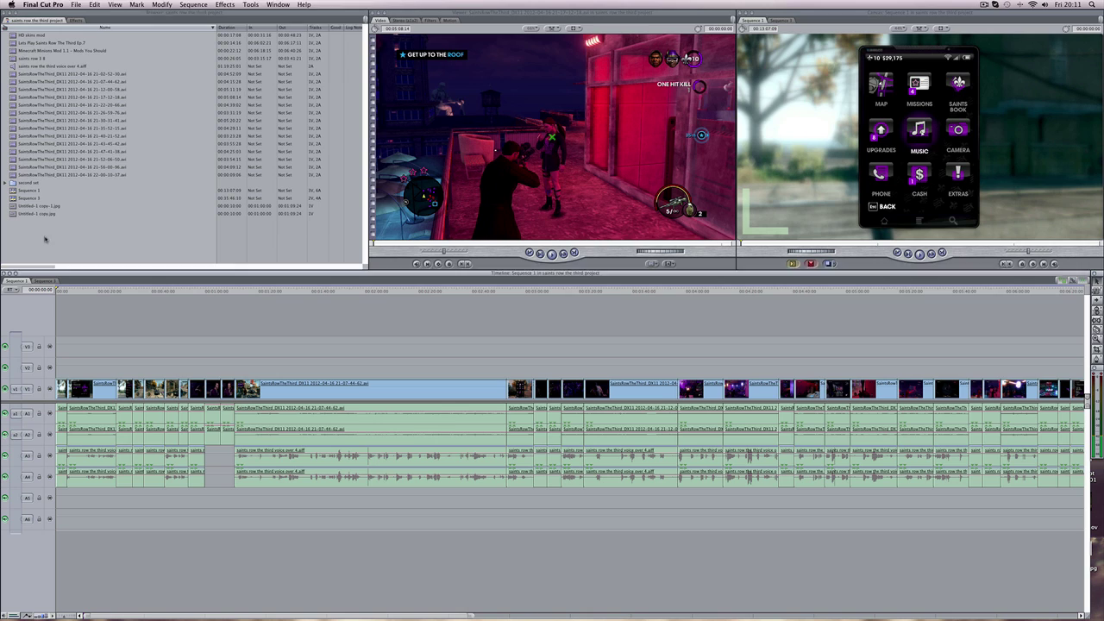
Select Sequence 1 in the Browser as the sequence to export
left_click(76, 5)
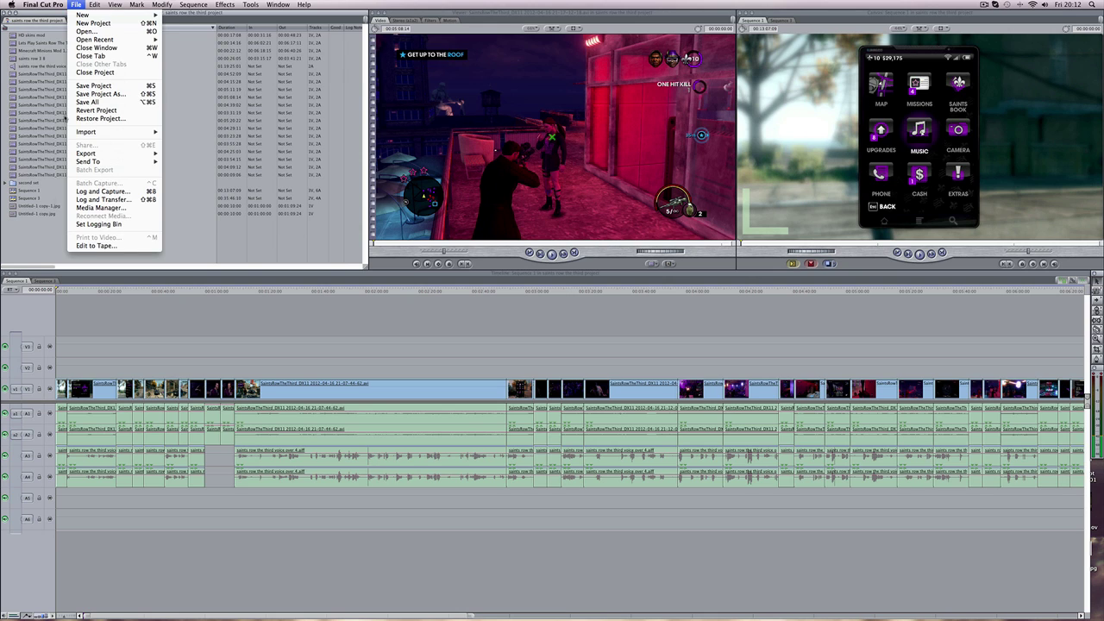
left_click(42, 249)
left_click(26, 198)
left_click(14, 193)
left_click(24, 189)
Choose File > Export > Using QuickTime Conversion for Sequence 1
left_click(76, 5)
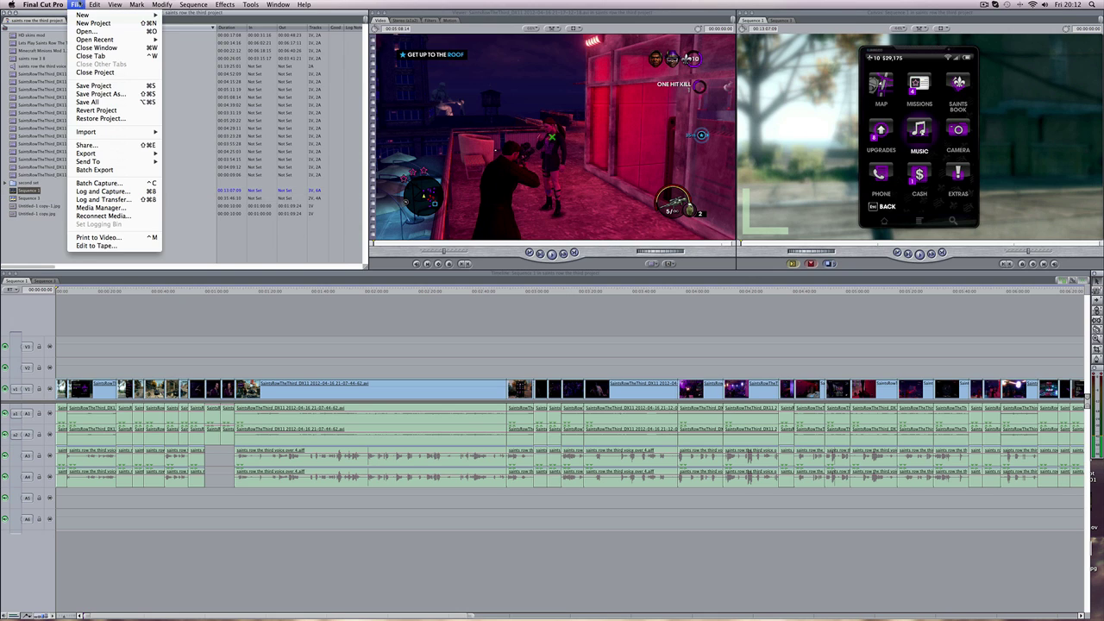
mouse_move(103, 155)
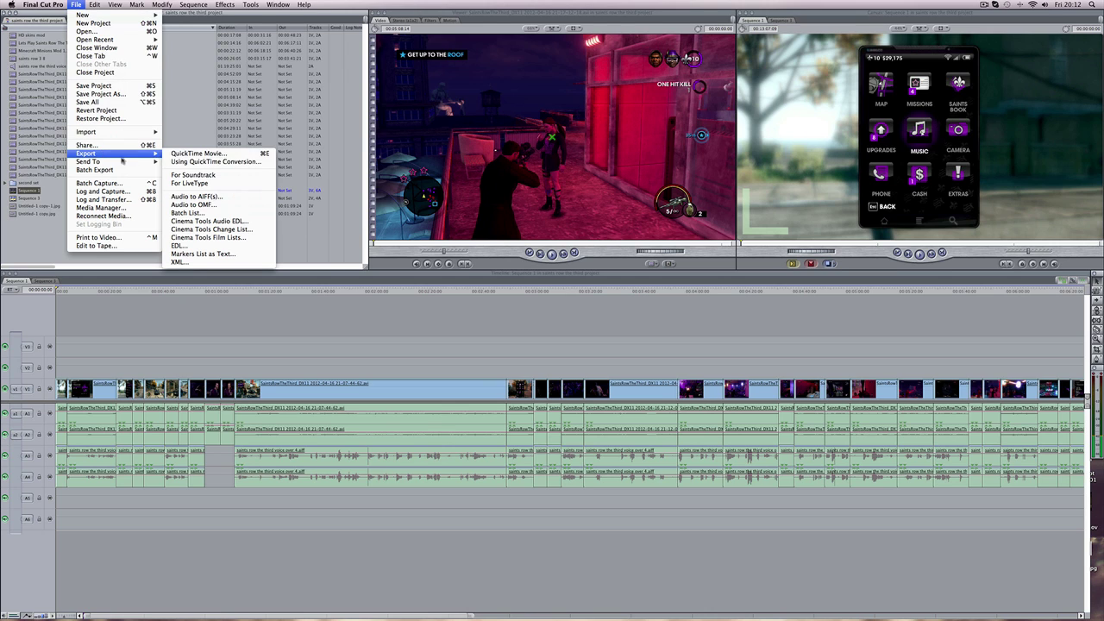
left_click(208, 162)
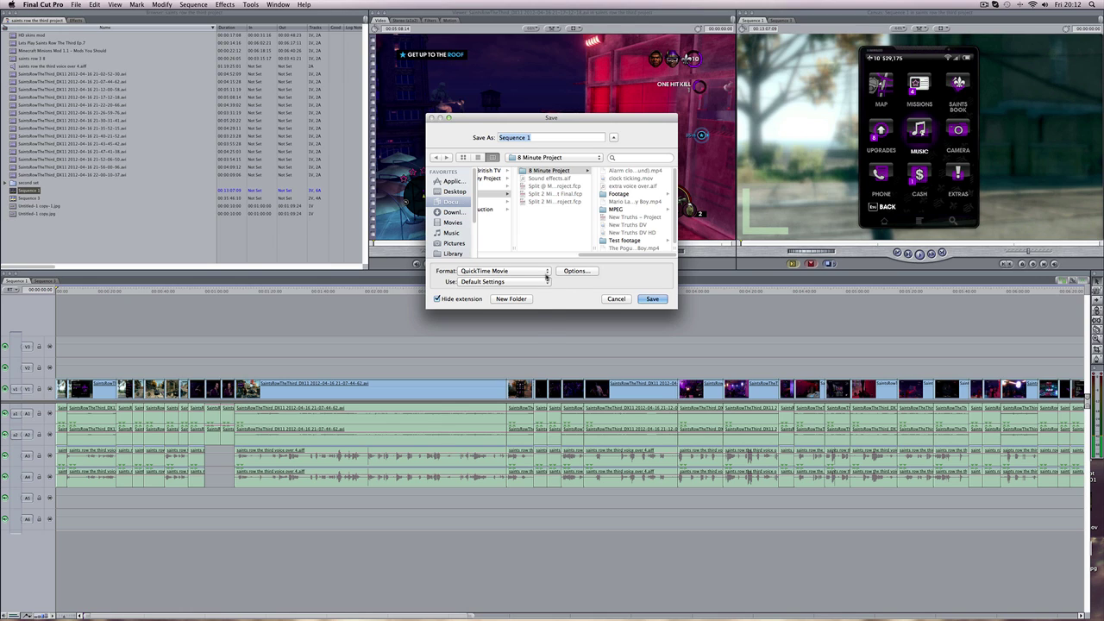
Keep QuickTime Movie as the format, save to the Desktop, and name it 'saints row third 9'
left_click(546, 276)
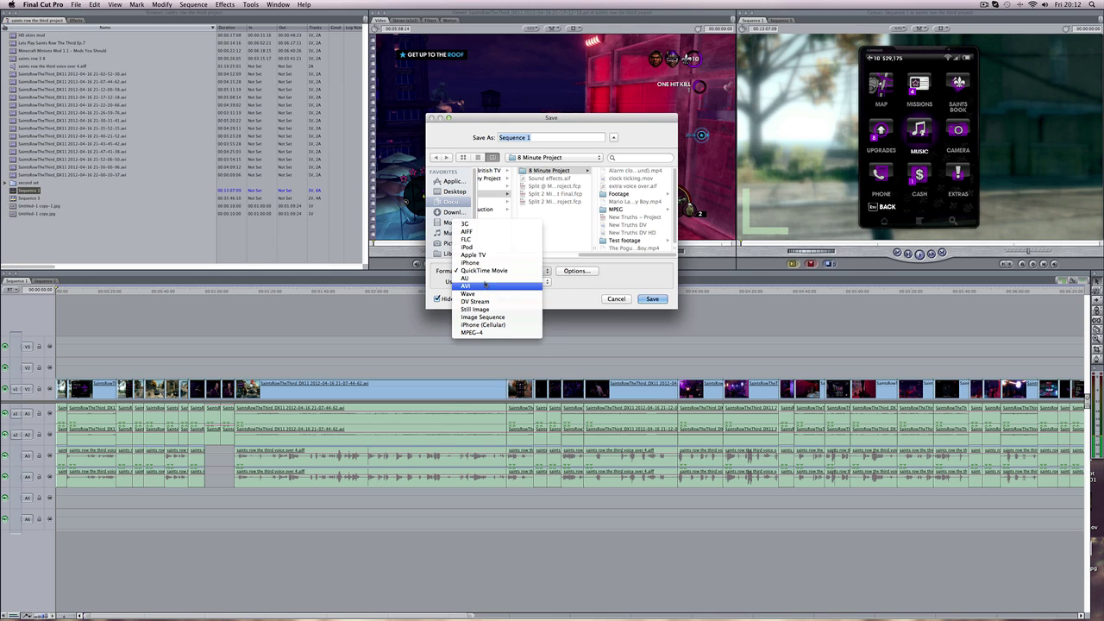
left_click(485, 270)
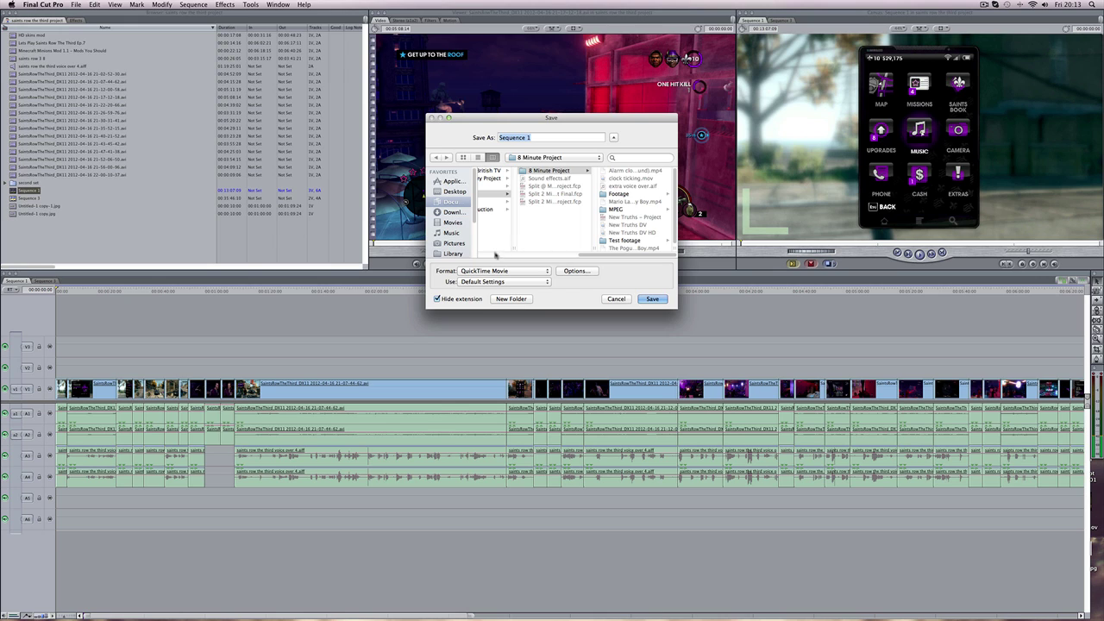
left_click_drag(629, 253, 485, 251)
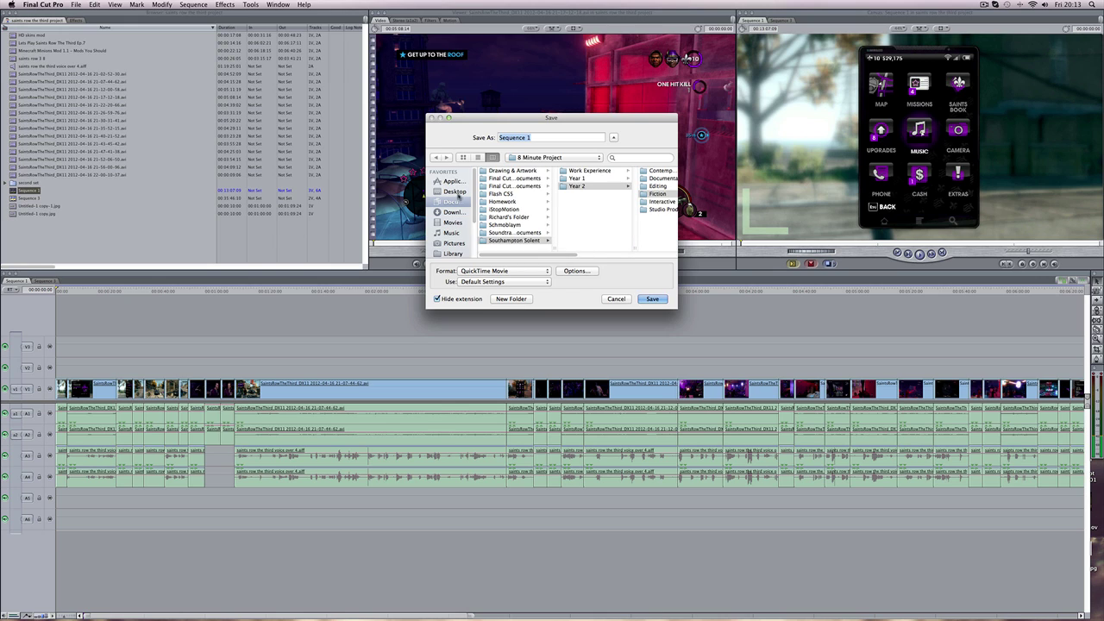
left_click(455, 191)
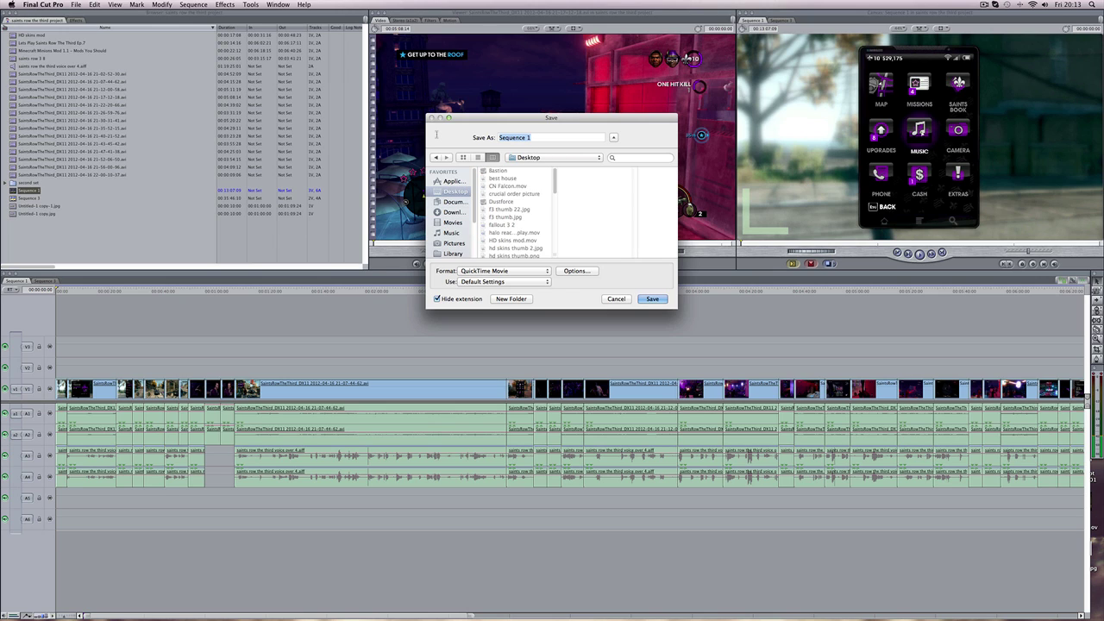
type("saints row third 9")
Open the export's Movie Settings, then its H.264 Video Settings
left_click(575, 271)
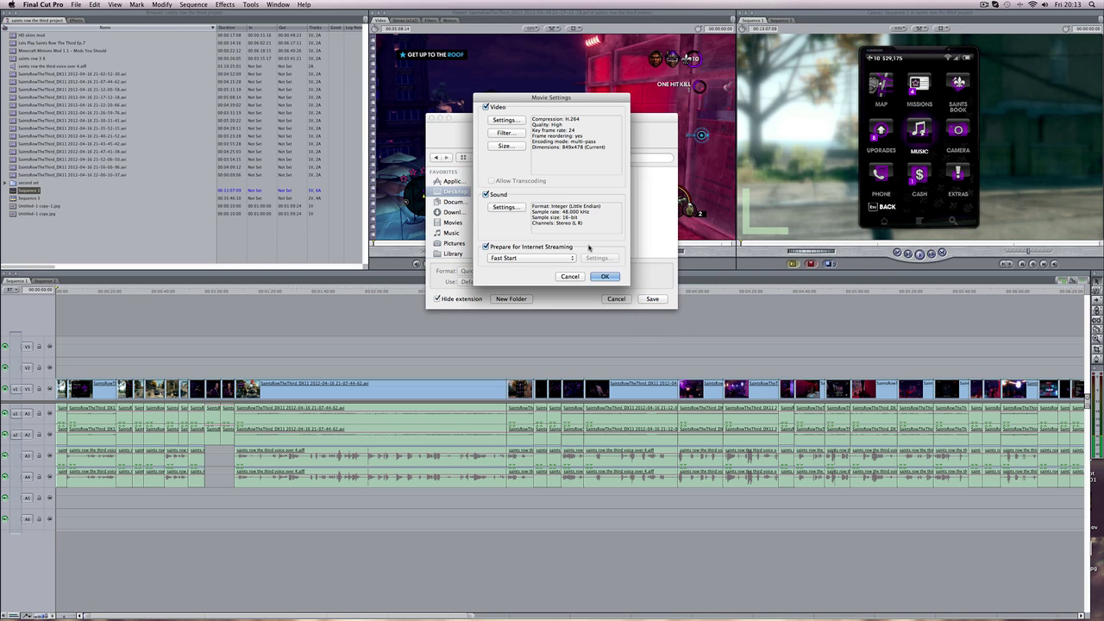
left_click_drag(542, 101, 549, 123)
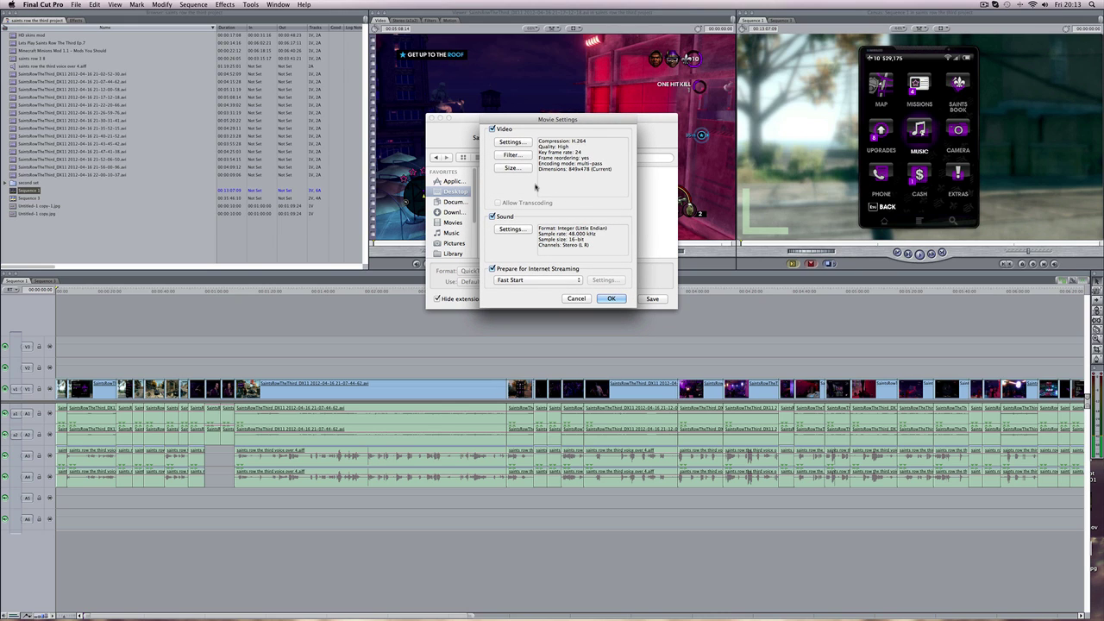
left_click(511, 143)
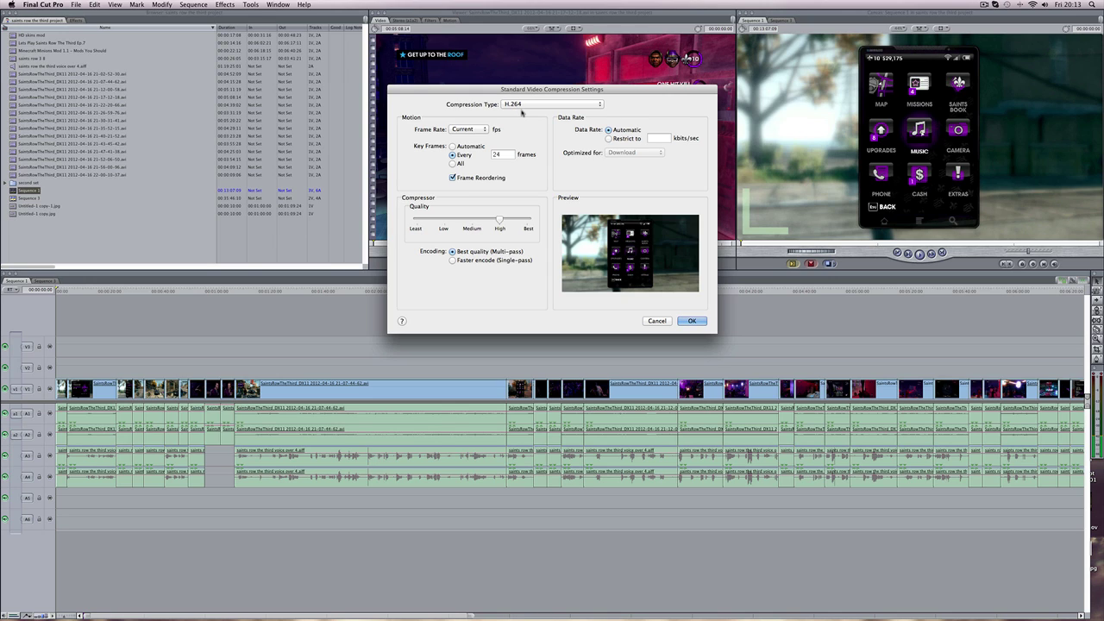
left_click(525, 105)
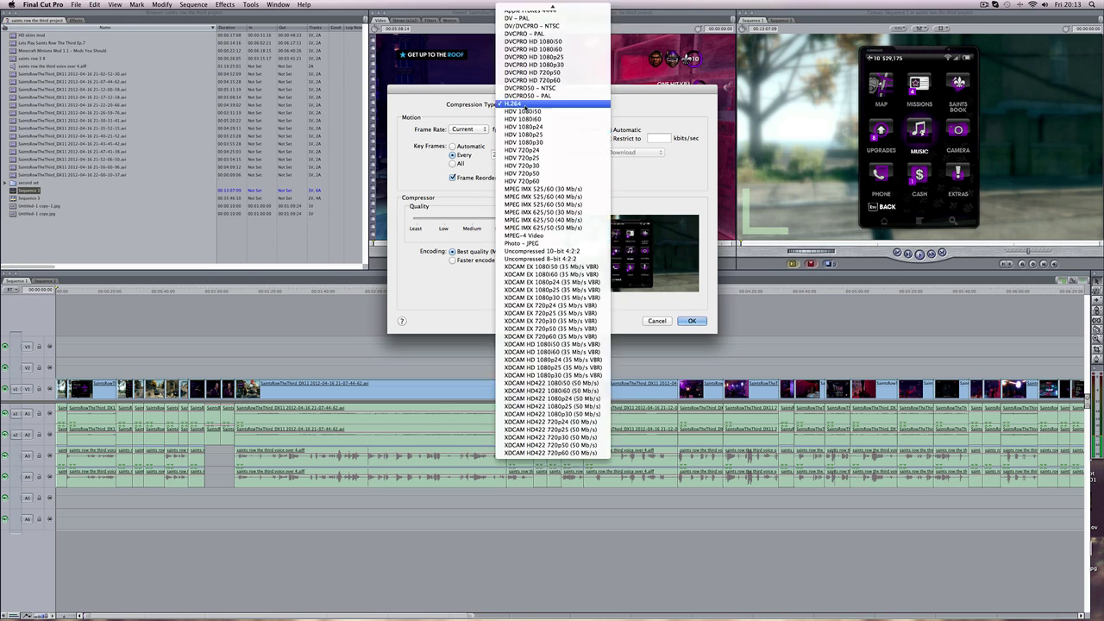
scroll(525, 108, "up", 2)
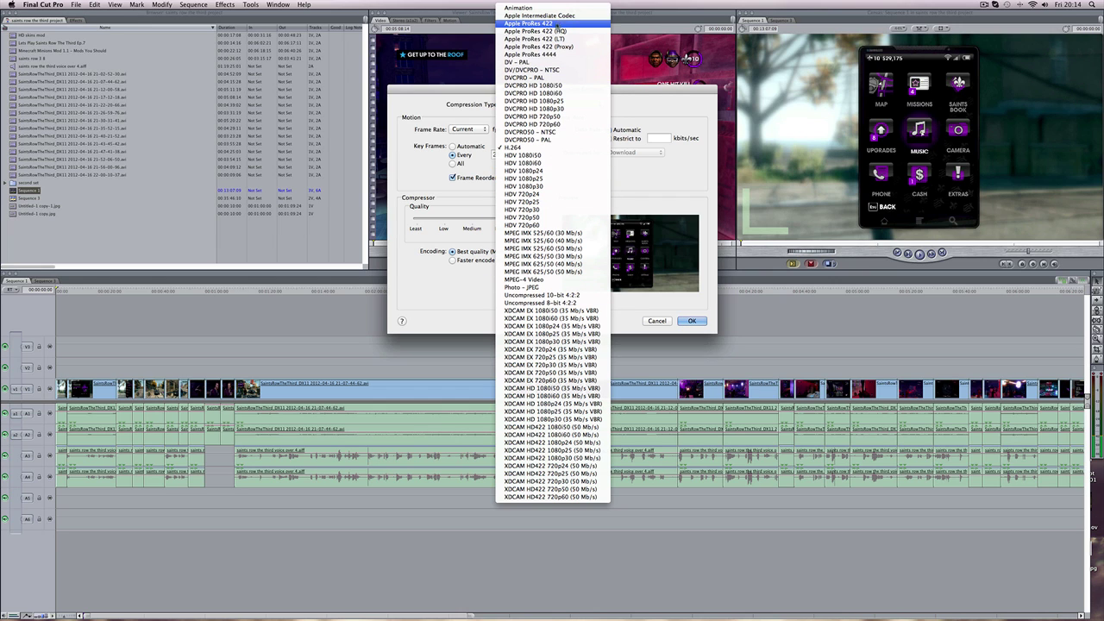
left_click(652, 108)
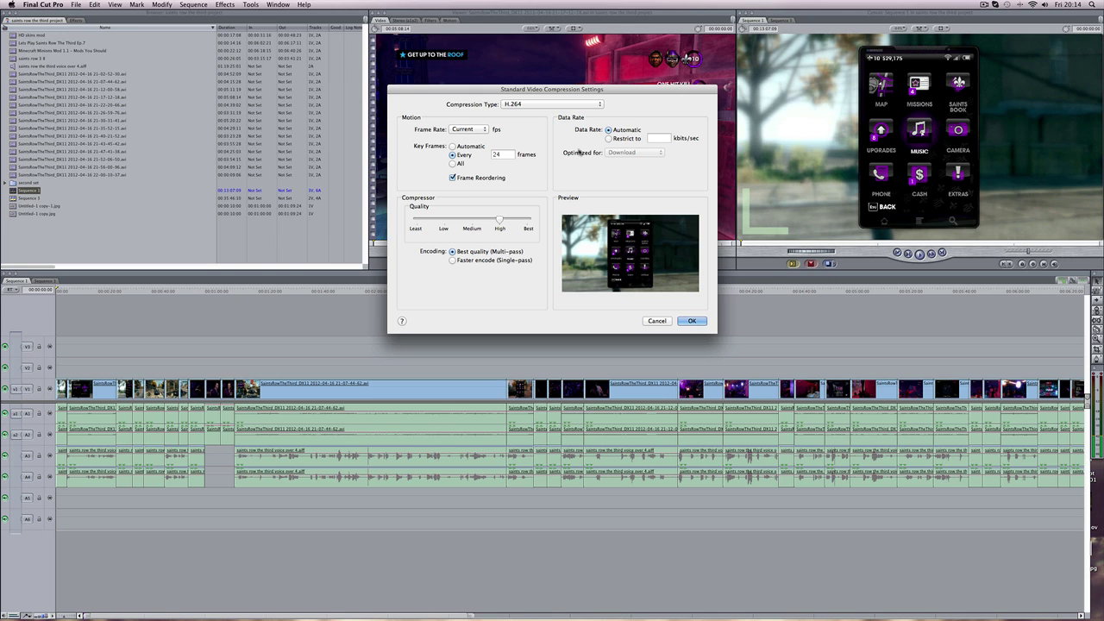
Set Key Frames to Automatic and Data Rate to 'Restrict to', ready for a kbits/sec value
left_click(452, 146)
left_click(454, 154)
left_click(452, 147)
left_click_drag(499, 220, 527, 220)
left_click(627, 139)
left_click_drag(524, 222, 502, 222)
left_click(653, 138)
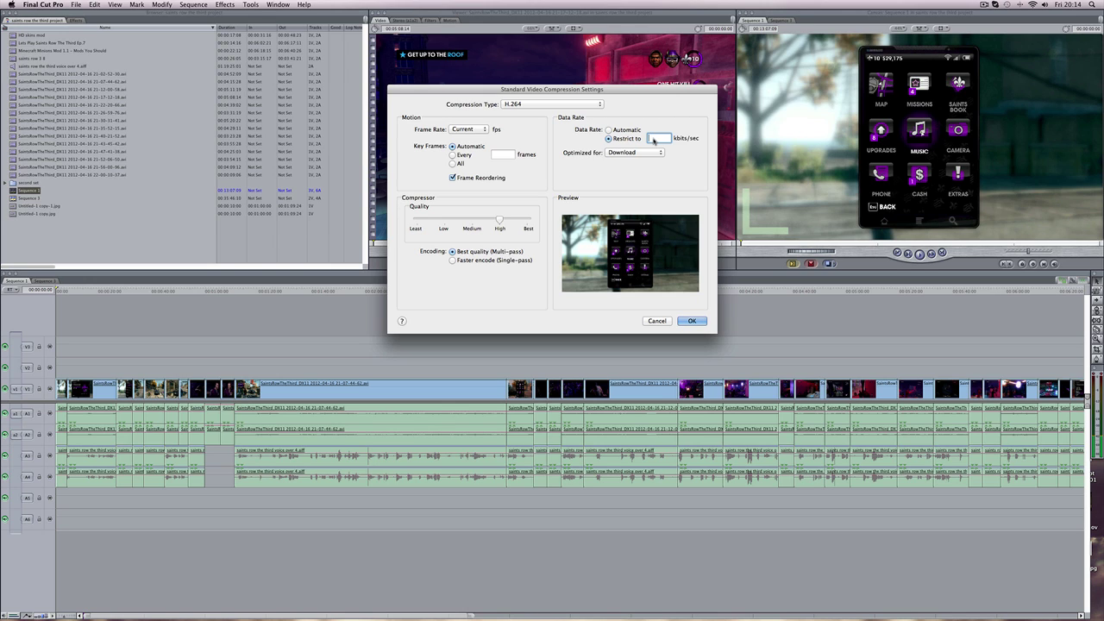
Enter 000 into the kbits/sec data rate field
type("0000")
Reset the wrong data rate, then restrict it to 7000 kbits/sec at High quality
left_click(609, 129)
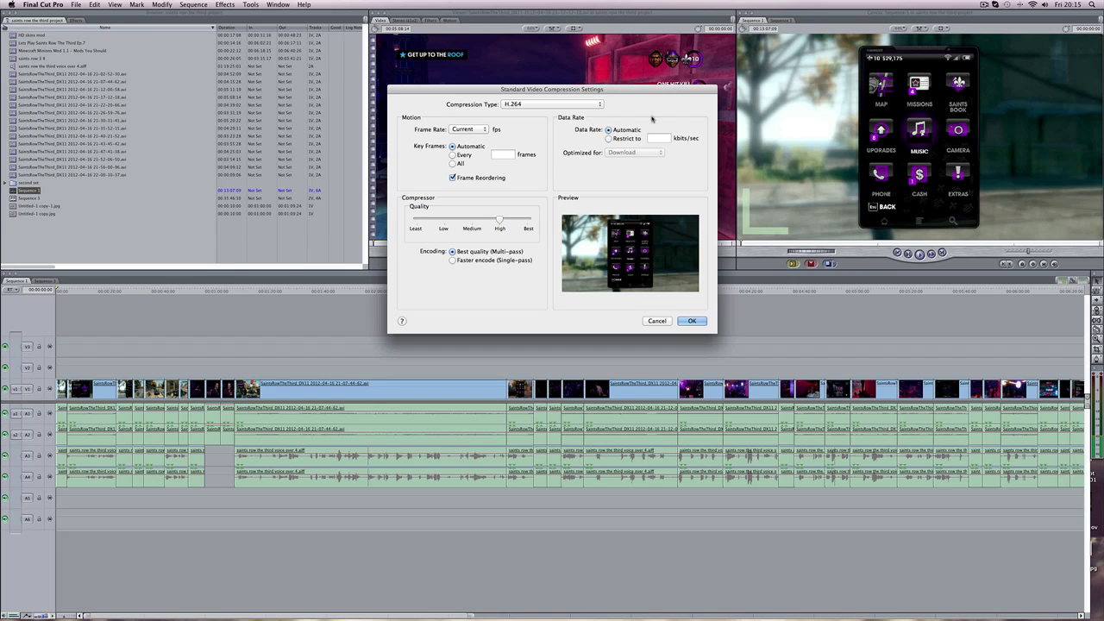
left_click(529, 219)
left_click(608, 139)
type("7000")
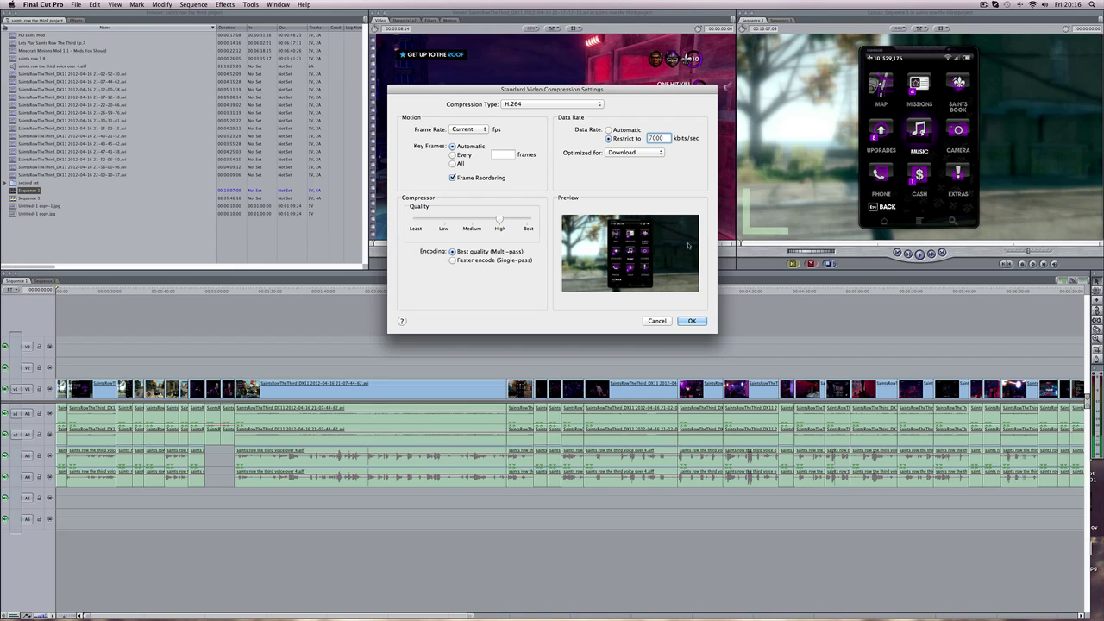
Accept the H.264 compression settings at 7000 kbits/sec
left_click(691, 320)
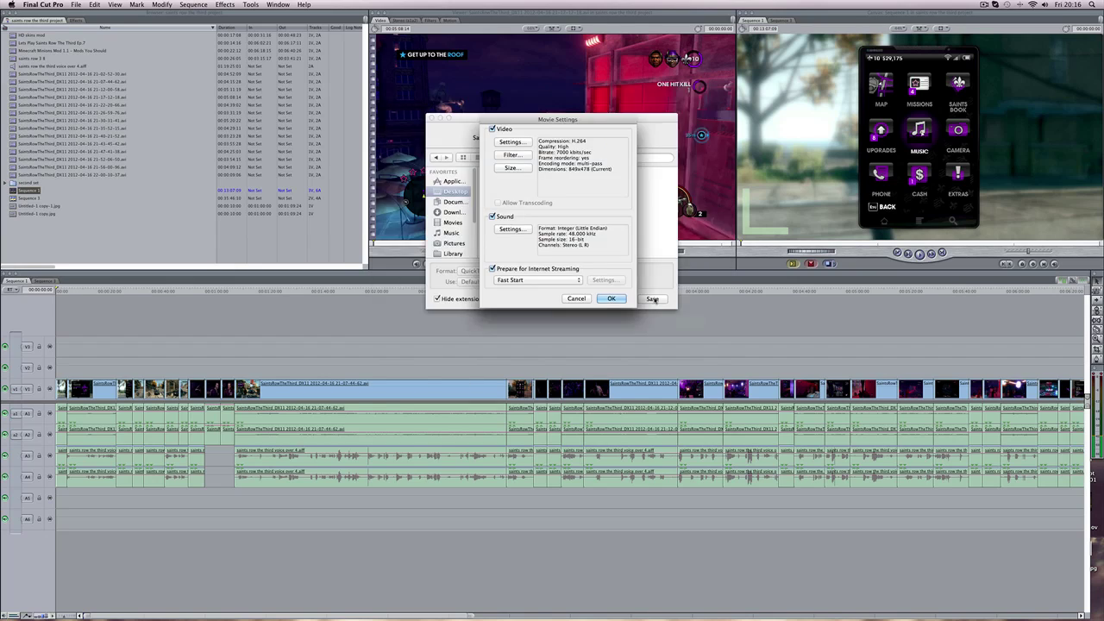
Change the export dimensions from 849 × 478 to 1280 x 720 HD and confirm
left_click(523, 170)
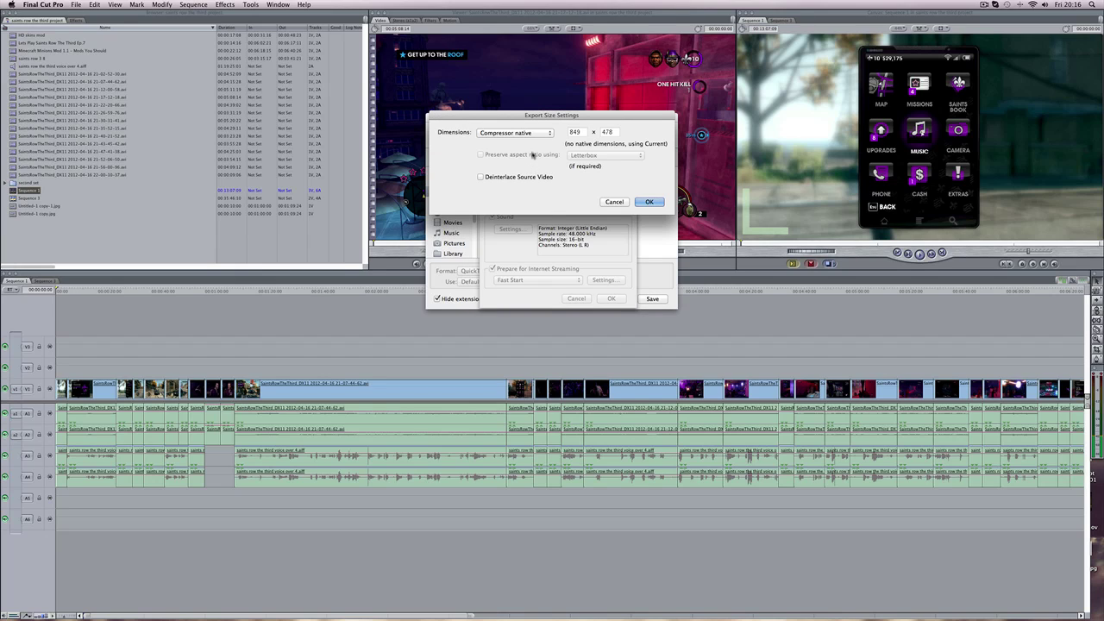
left_click(535, 133)
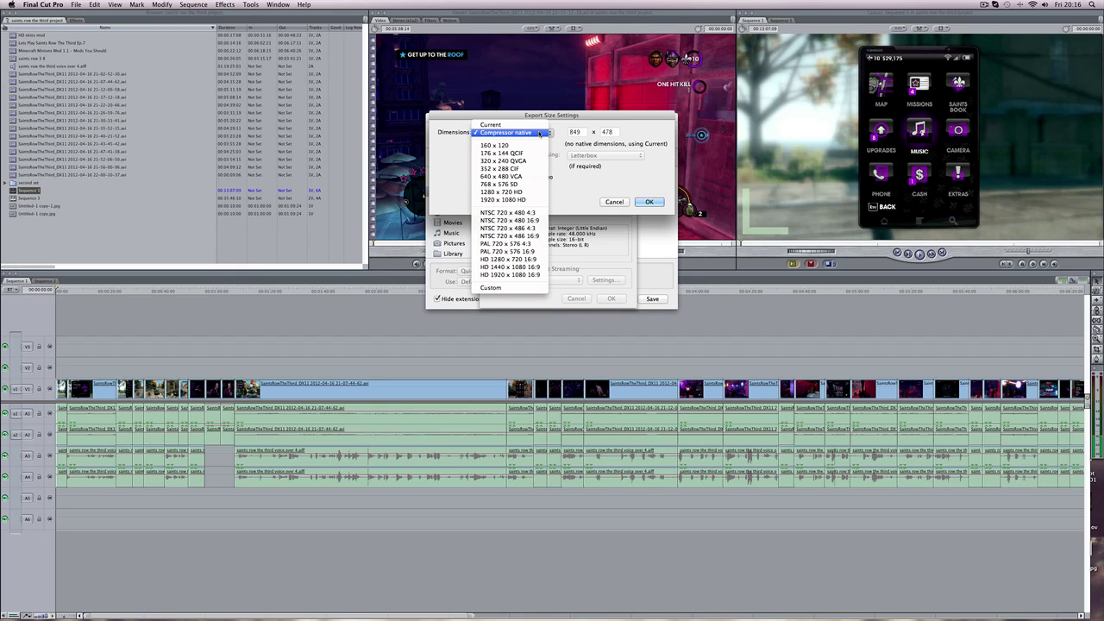
left_click(529, 192)
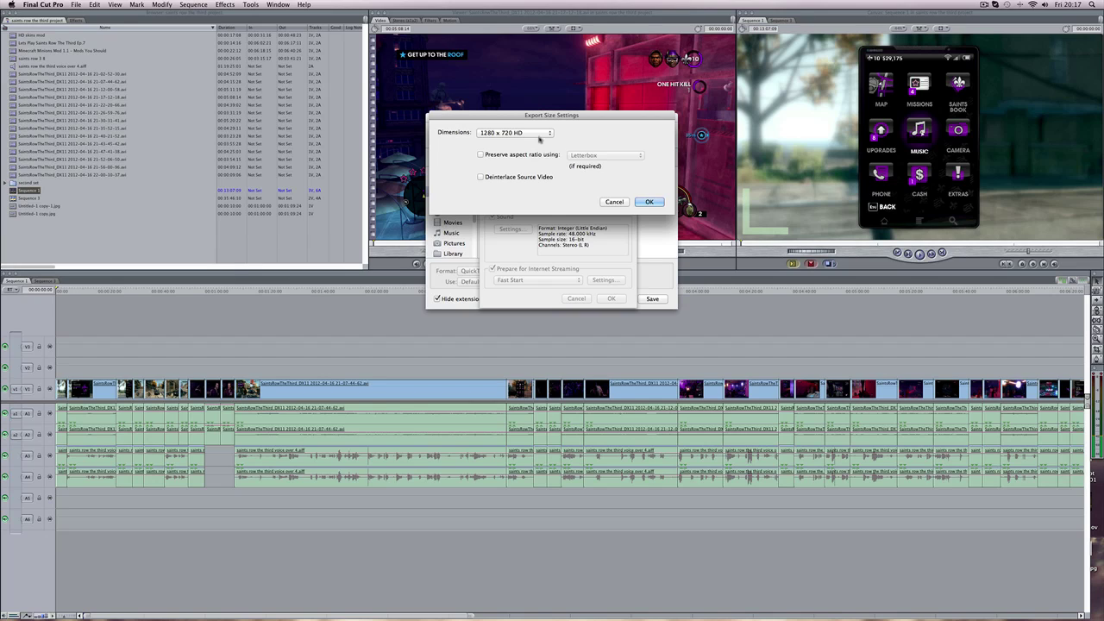
left_click(530, 135)
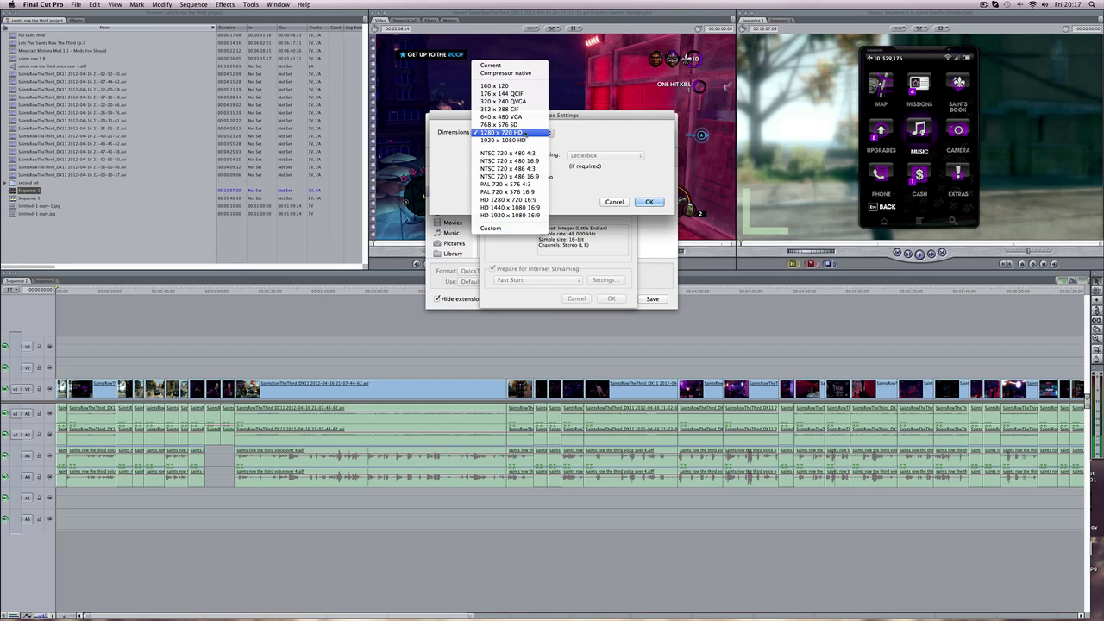
left_click(540, 133)
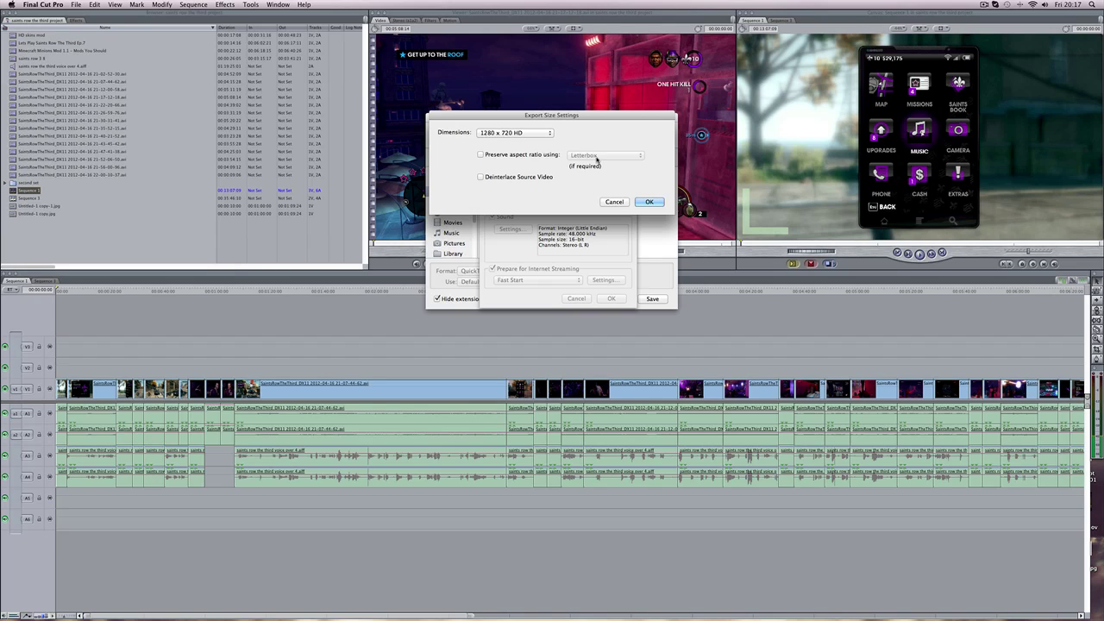
left_click(648, 201)
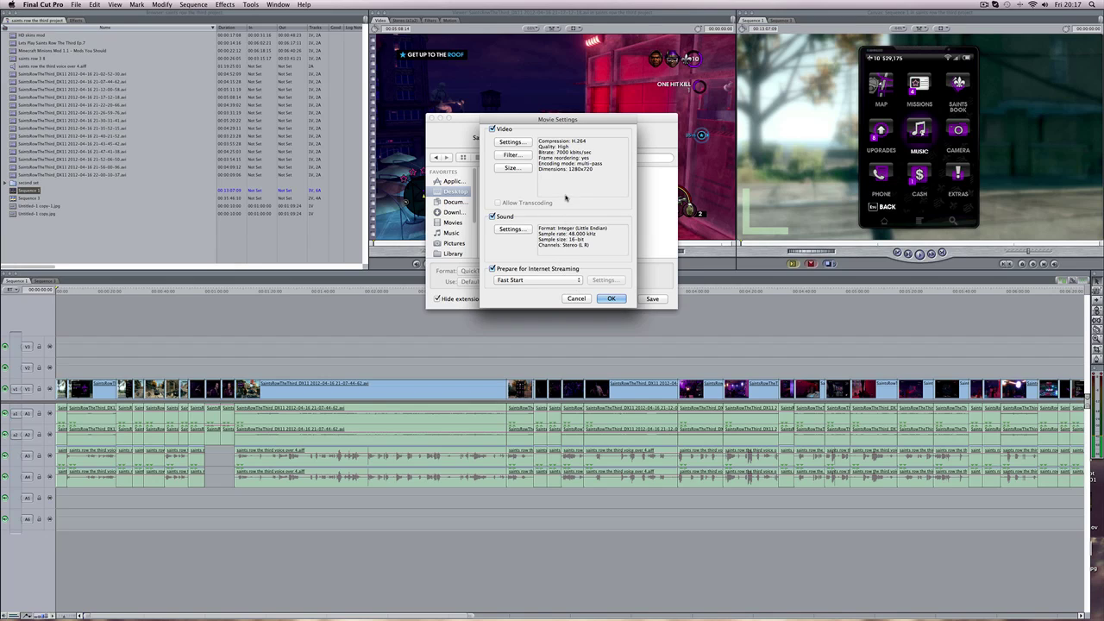
Accept the movie settings and save the export as 'saints row third 9' on the Desktop
key("Return")
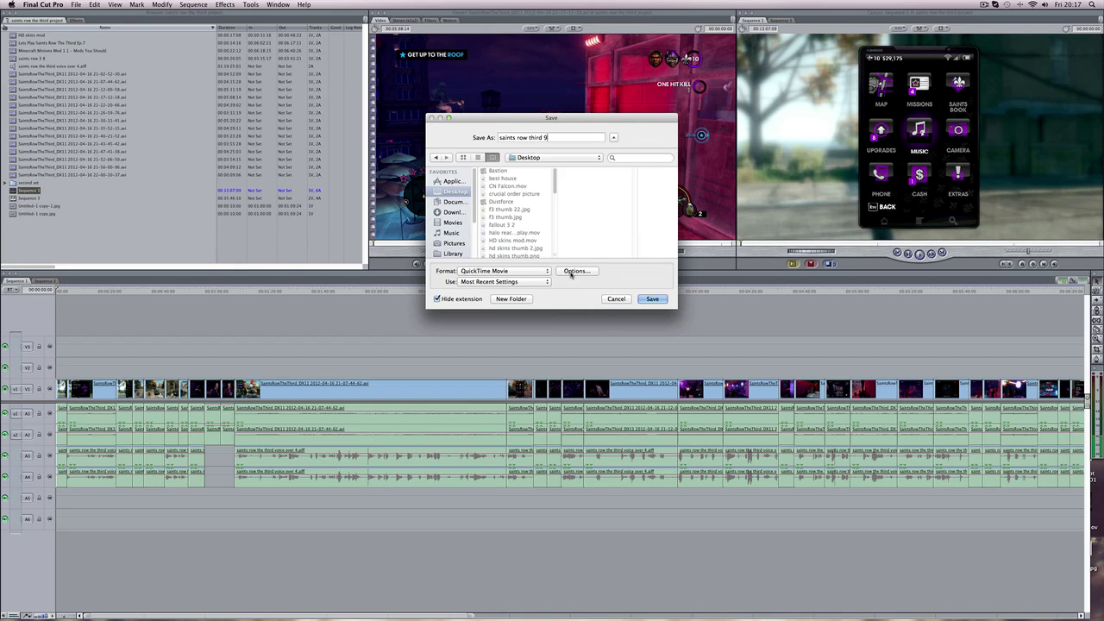
left_click(645, 298)
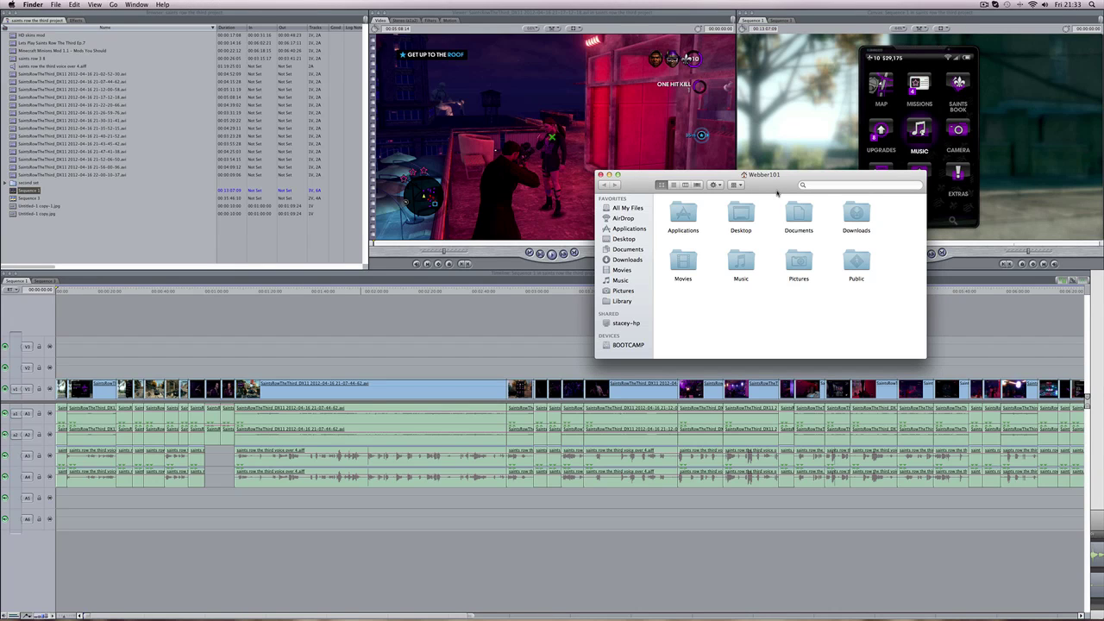
Open 'saints row third 9' from the Desktop folder in QuickTime Player
left_click(626, 238)
scroll(795, 302, "down", 3)
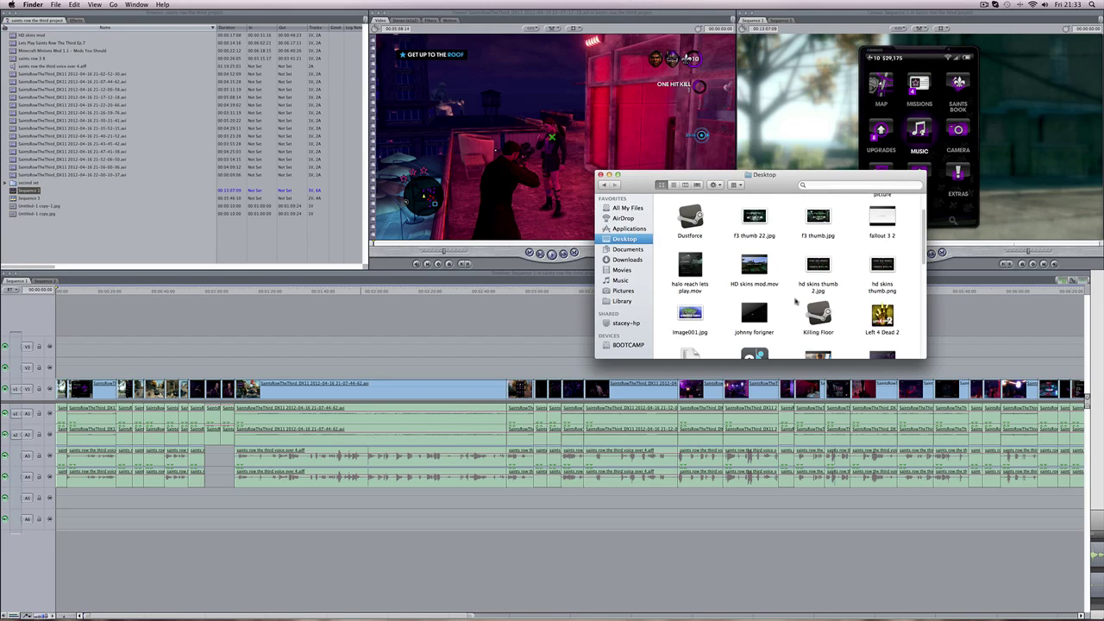
scroll(795, 302, "down", 1)
scroll(796, 302, "down", 6)
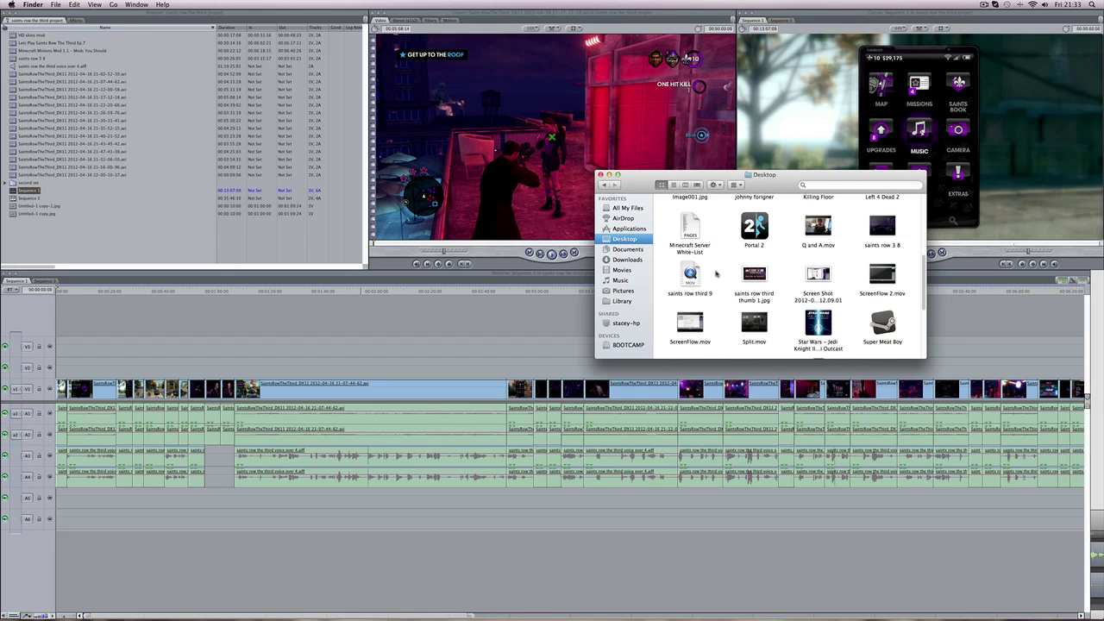
double_click(694, 274)
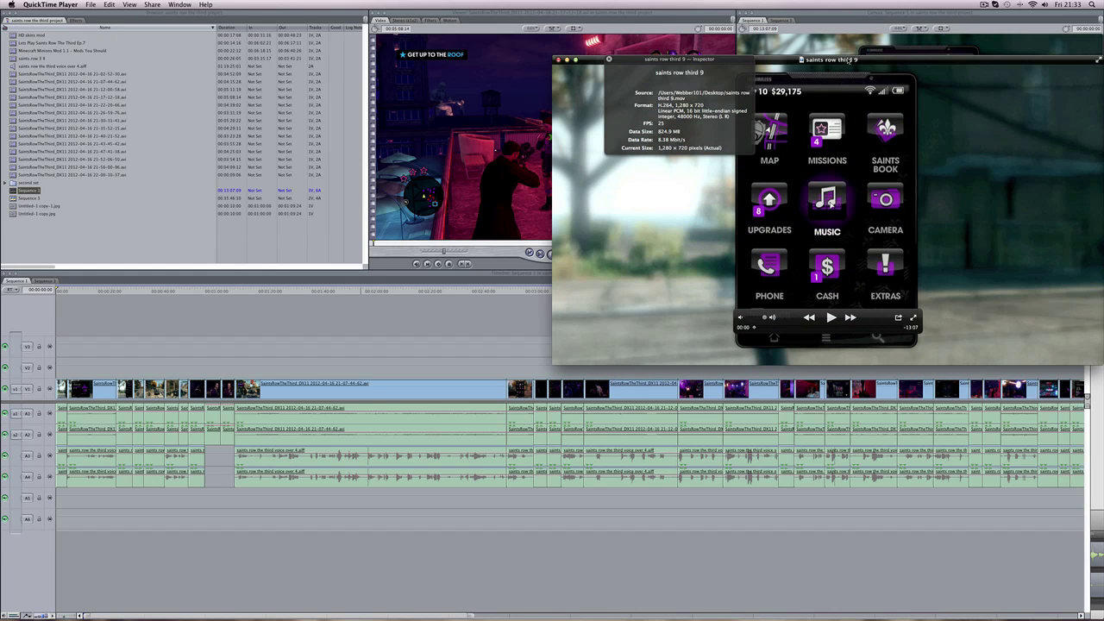
Reposition the movie window, start playback, and skip ahead to about 00:46
left_click_drag(848, 62, 430, 168)
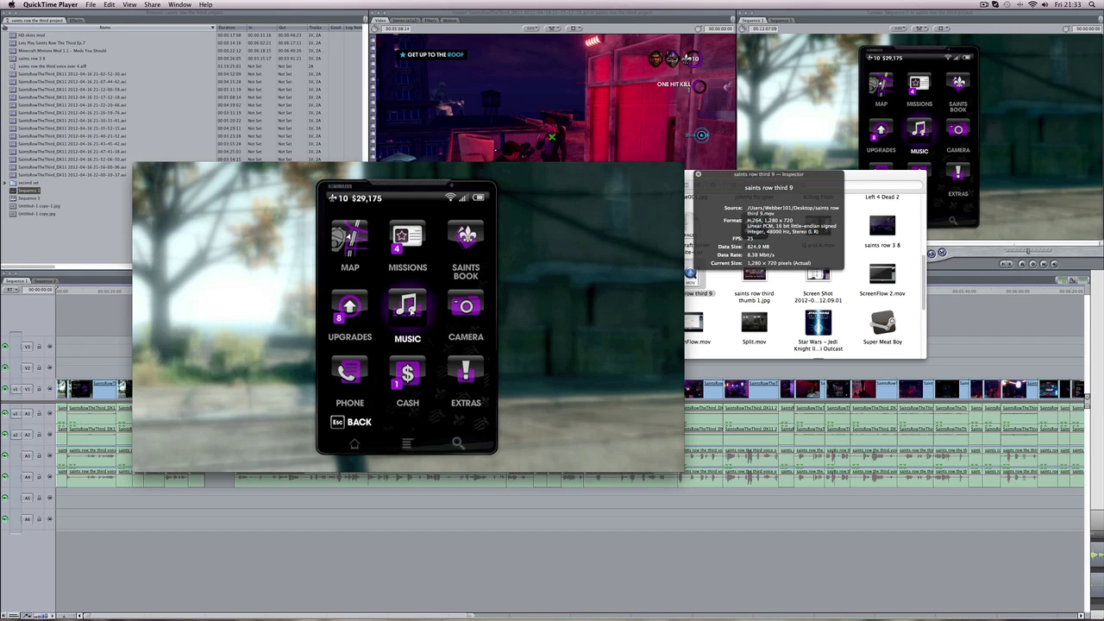
mouse_move(542, 224)
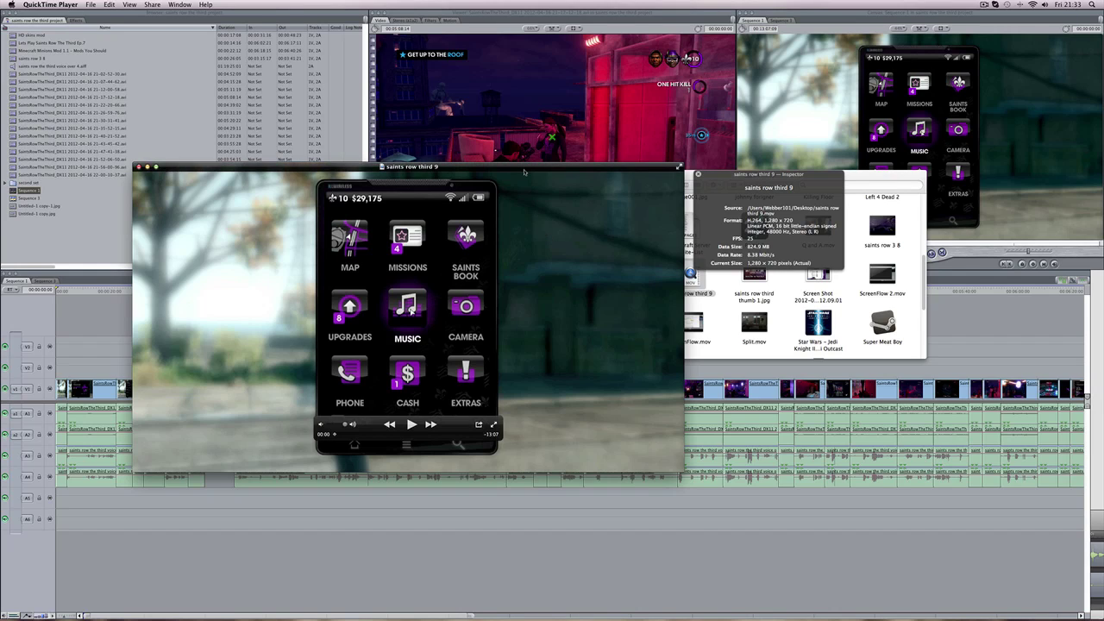
left_click_drag(524, 173, 517, 192)
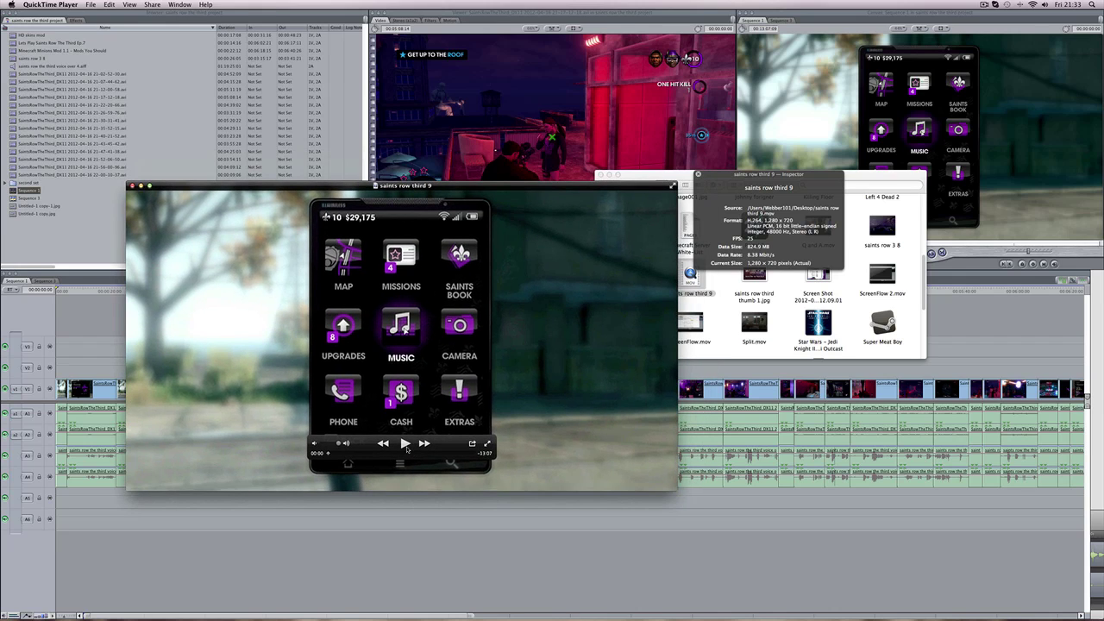
left_click(405, 445)
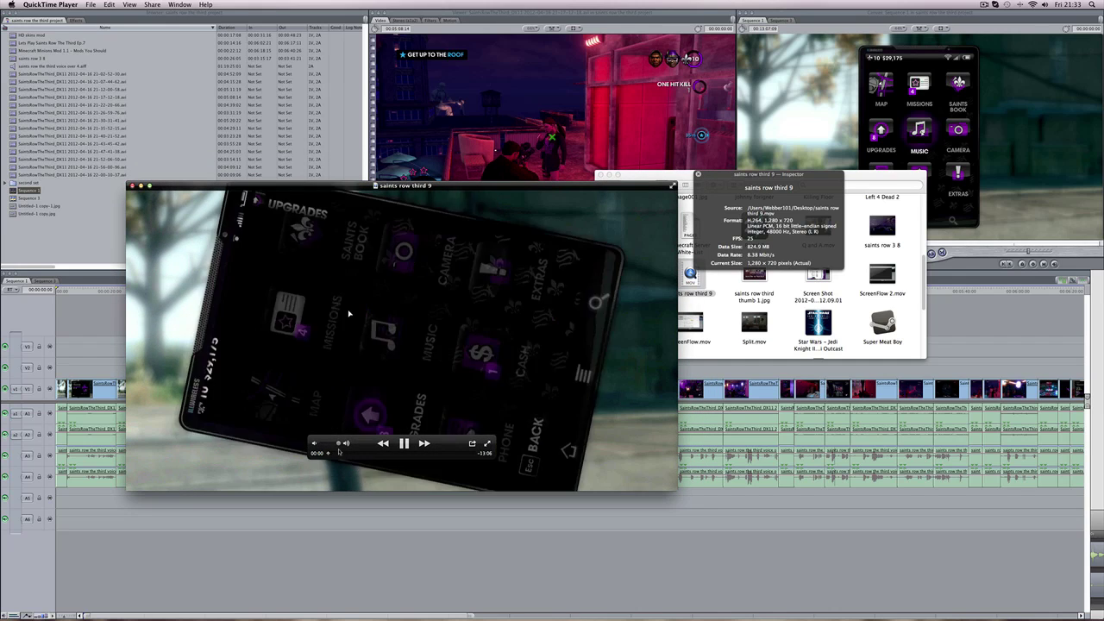
left_click(337, 455)
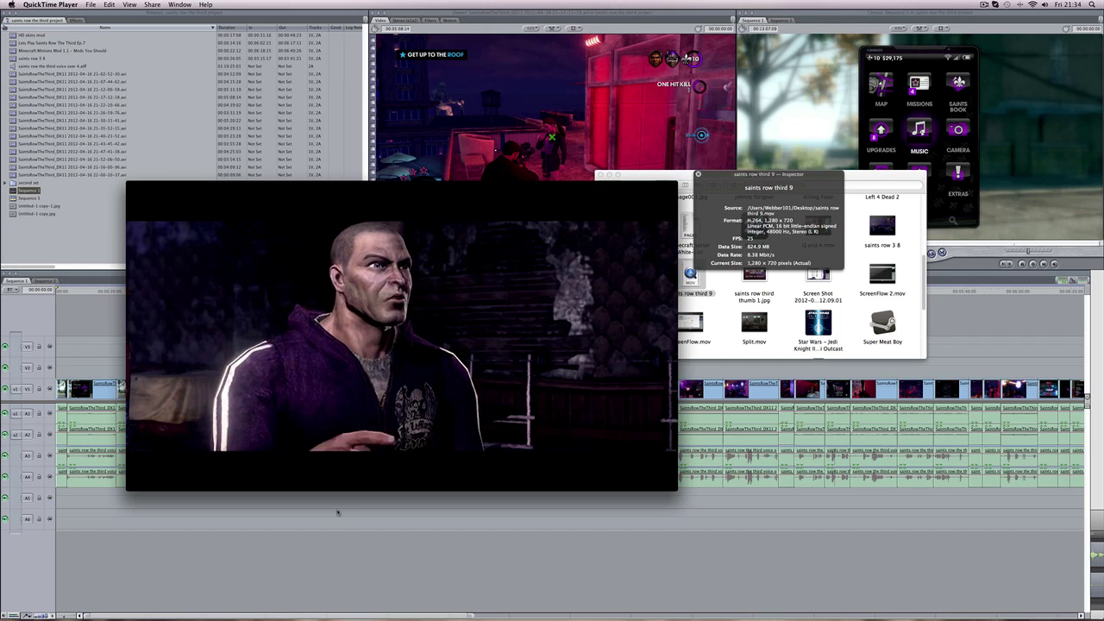
Preview the movie at 03:26 and at the helicopter scene around 06:38
mouse_move(339, 453)
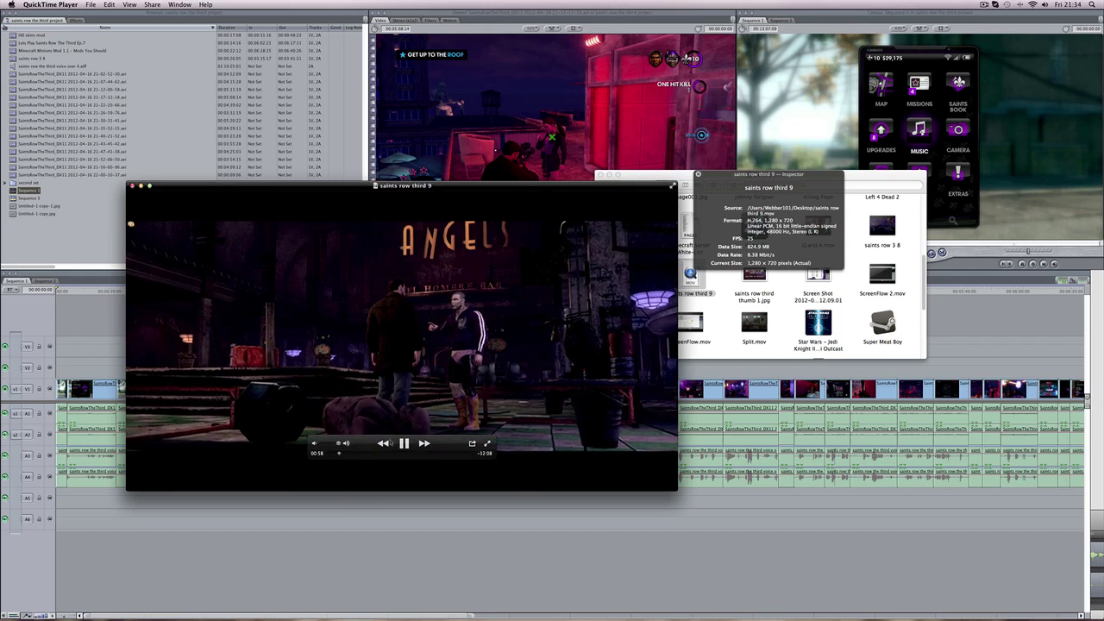
left_click(367, 453)
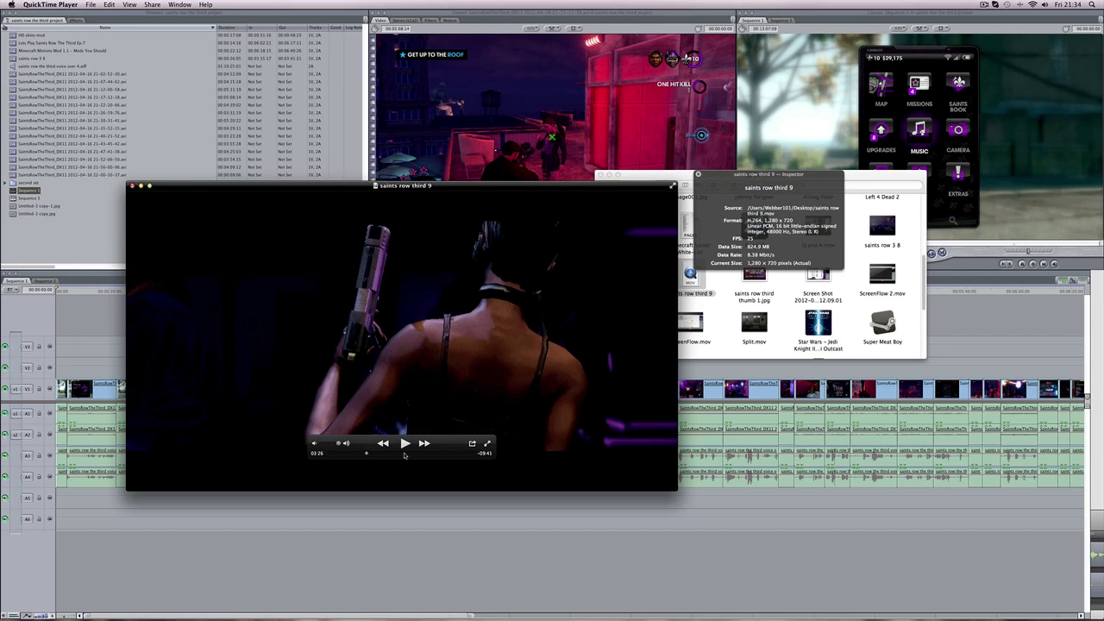
left_click(405, 443)
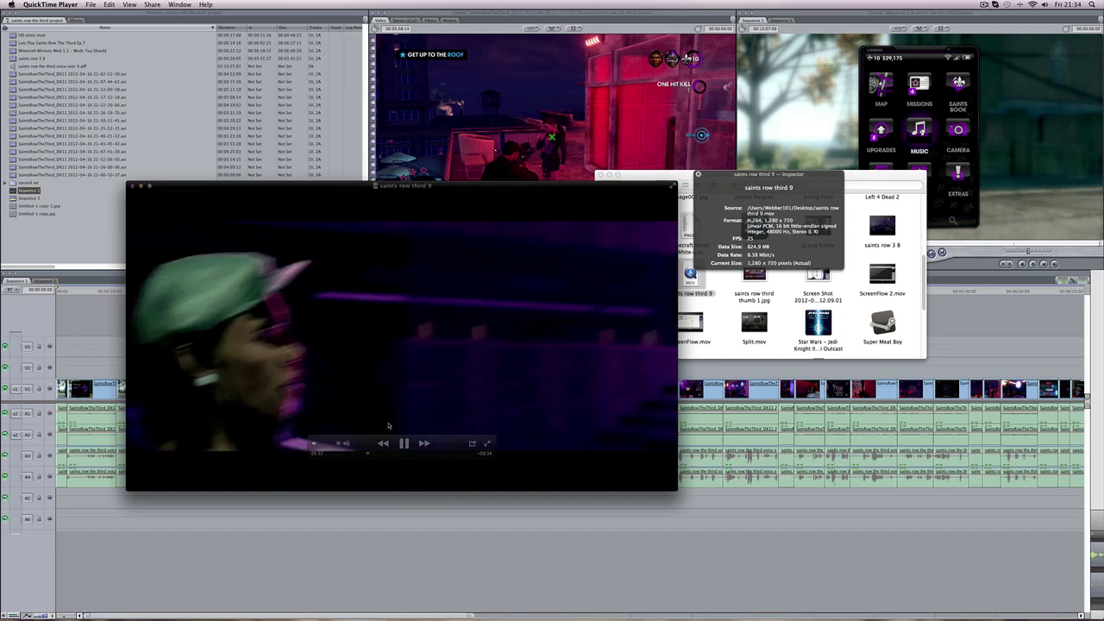
left_click(404, 442)
left_click(402, 453)
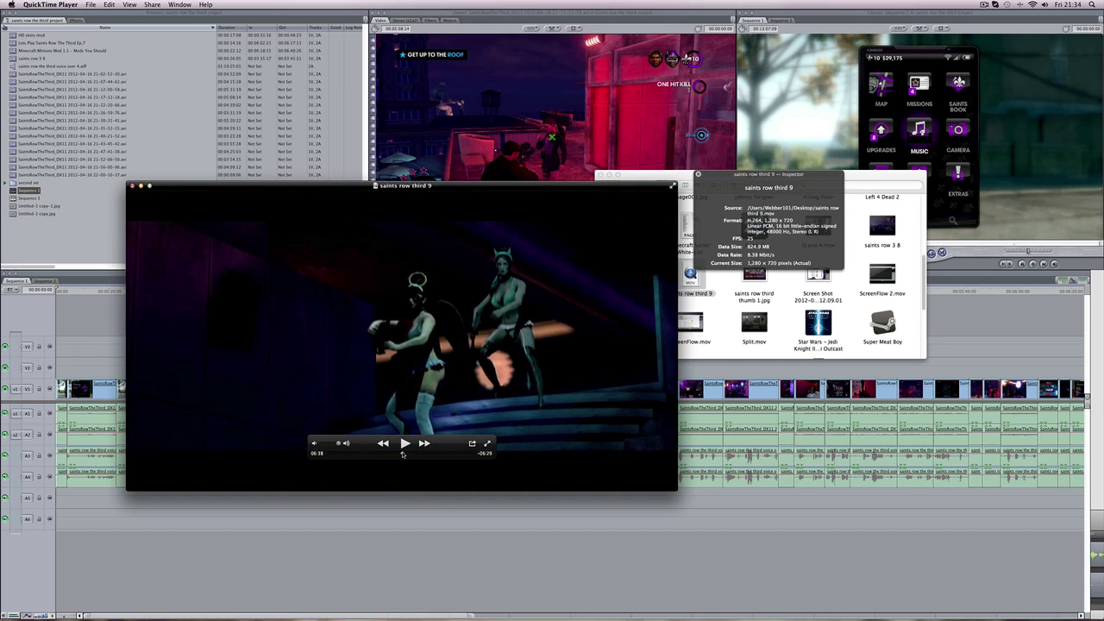
left_click(411, 444)
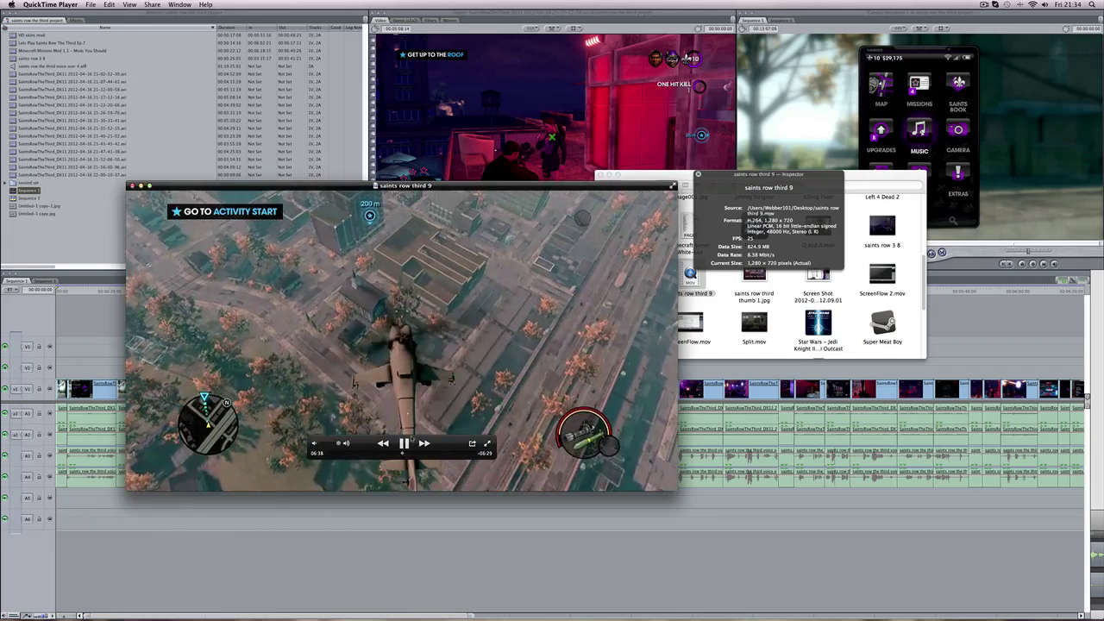
Check the street fight, tunnel drive and sniper scenes, then pause and close the movie
left_click(430, 454)
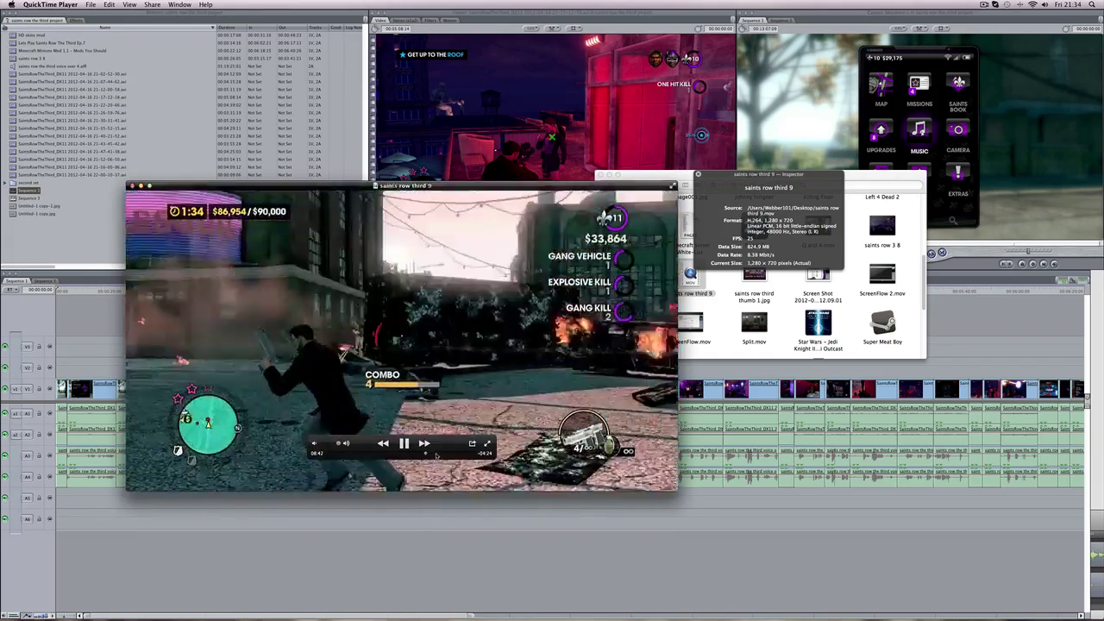
left_click(438, 454)
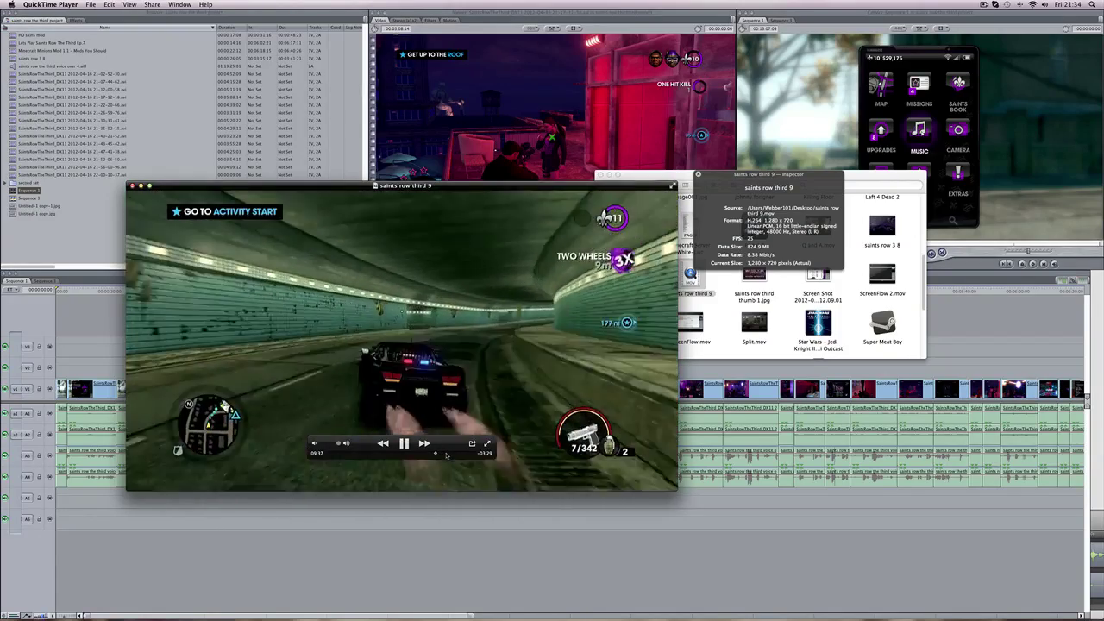
left_click(448, 454)
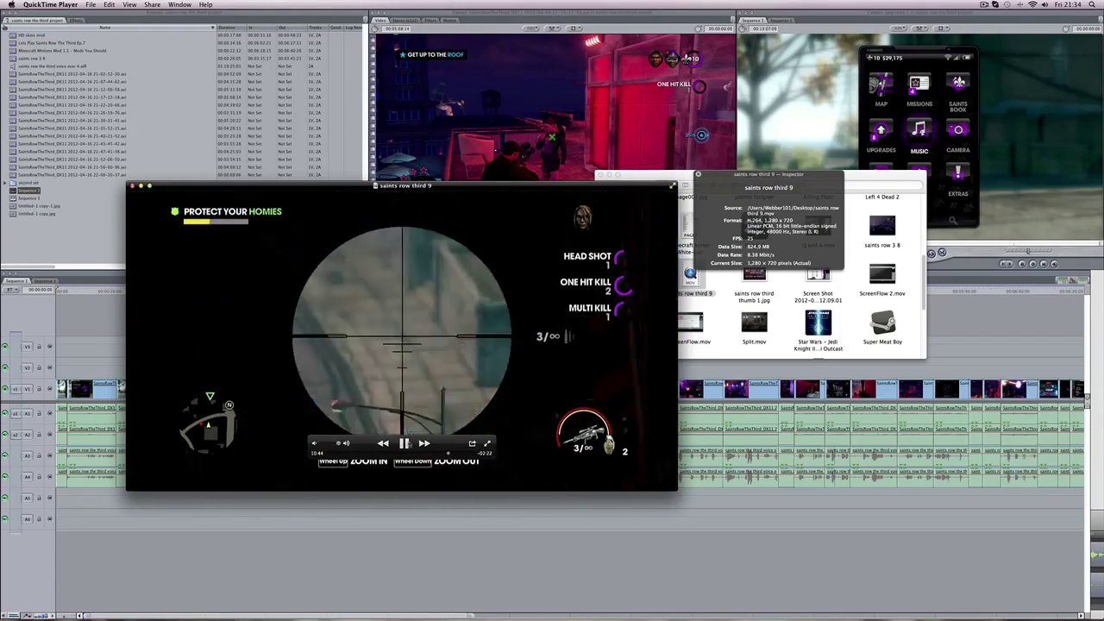
left_click(404, 443)
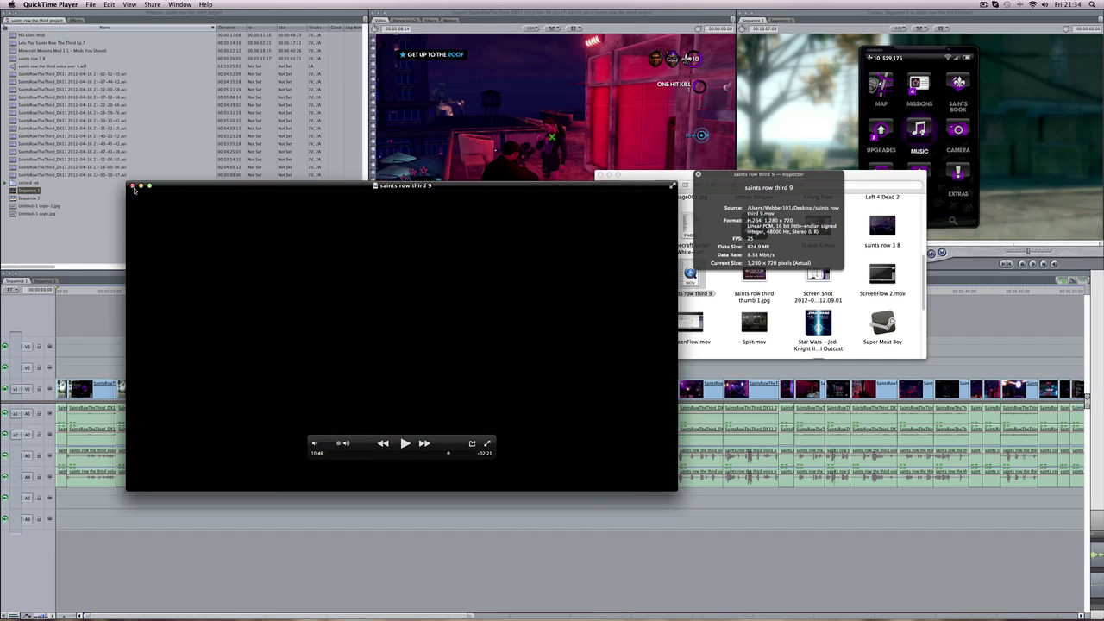
left_click(132, 186)
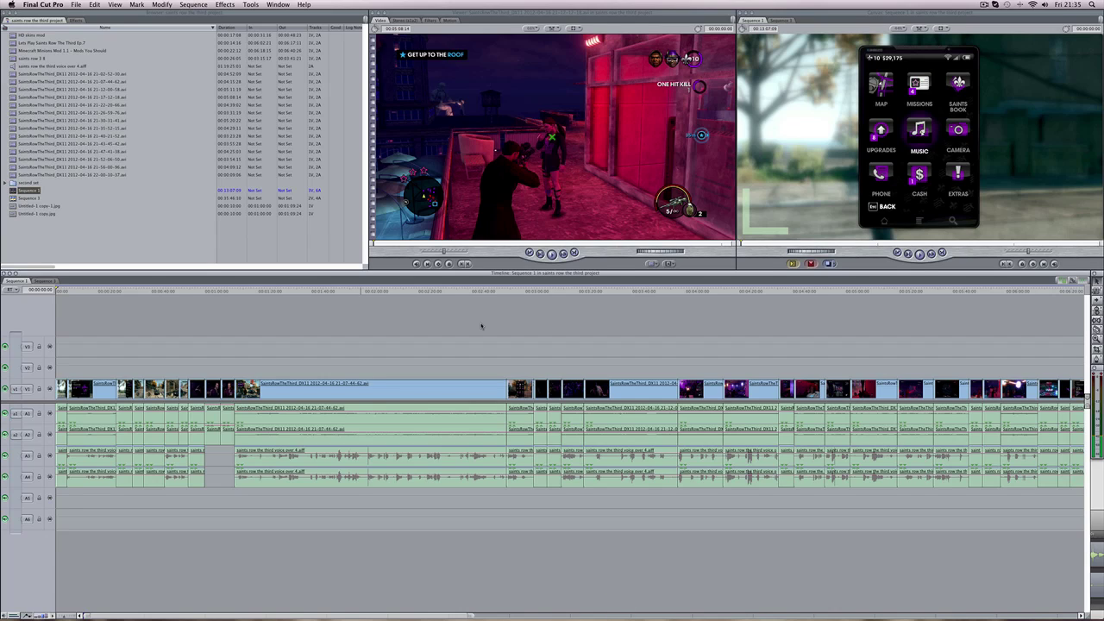
Scrub the Sequence 1 playhead later to the club dancing scene
left_click_drag(290, 293, 634, 292)
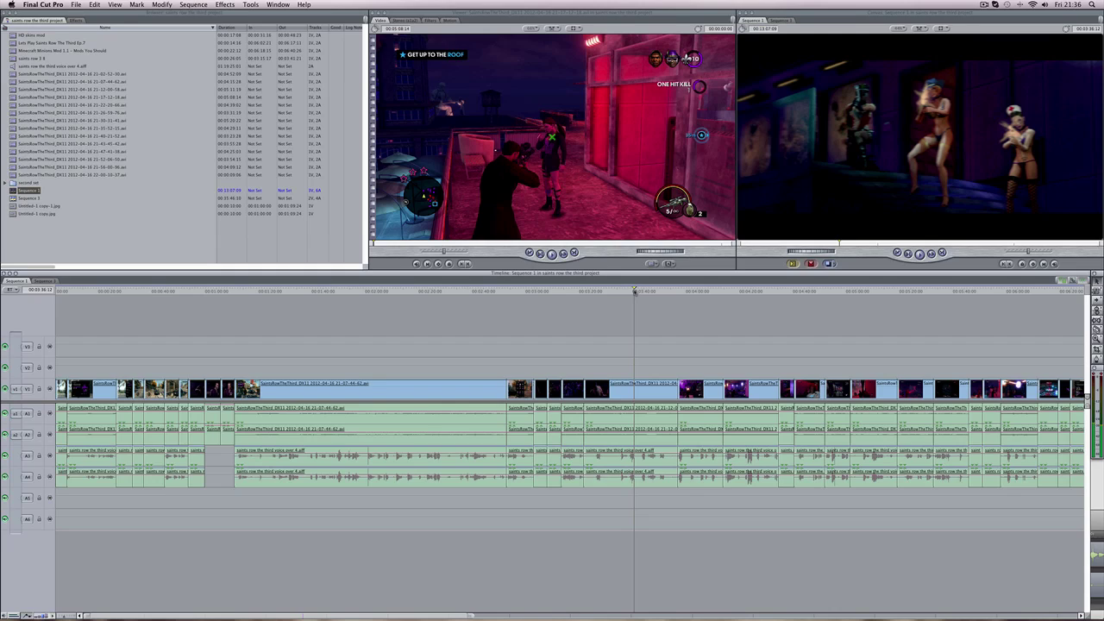